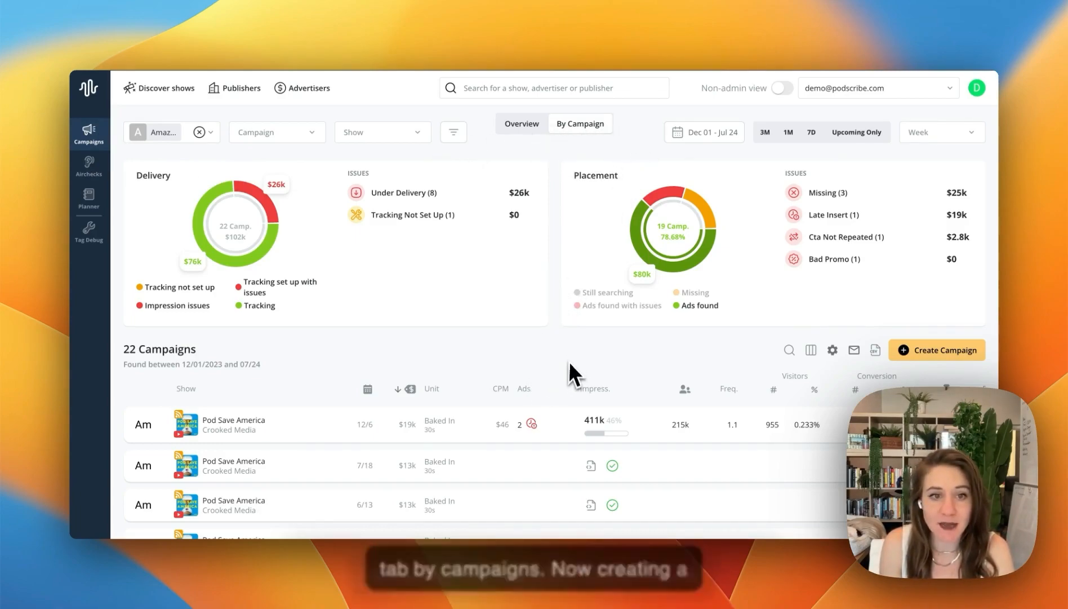
Look over the campaign list and start creating a new campaign
scroll(569, 369, "down", 2)
scroll(569, 369, "down", 2)
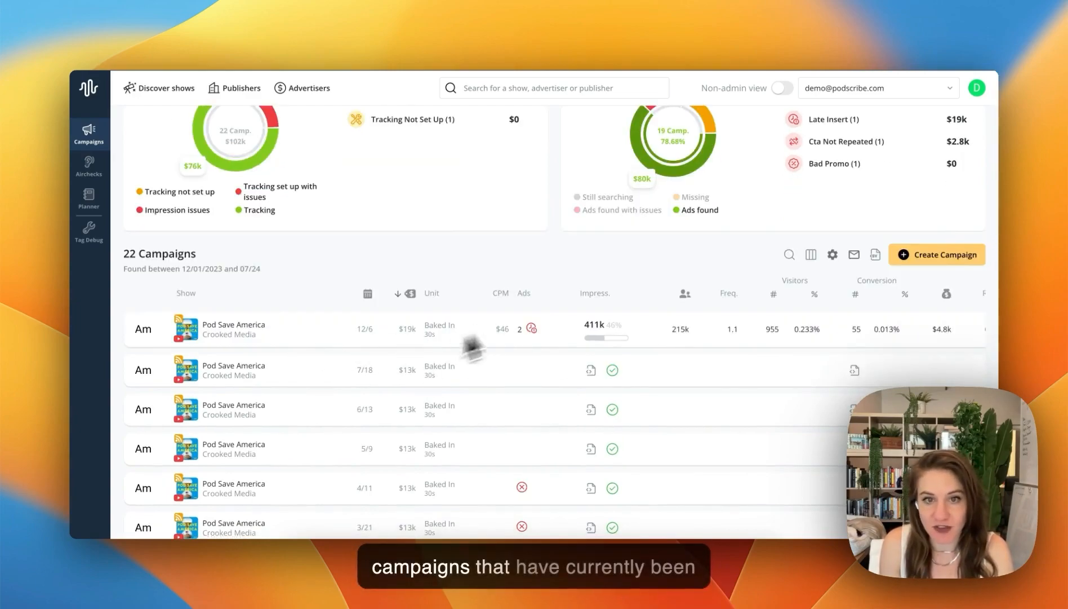
scroll(458, 401, "down", 1)
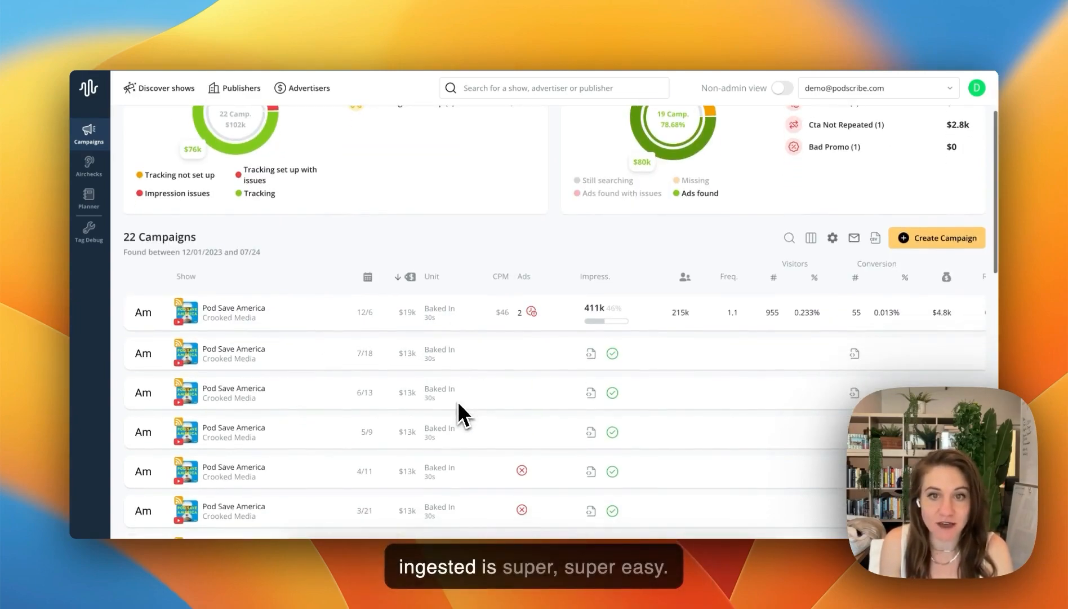
scroll(457, 401, "up", 4)
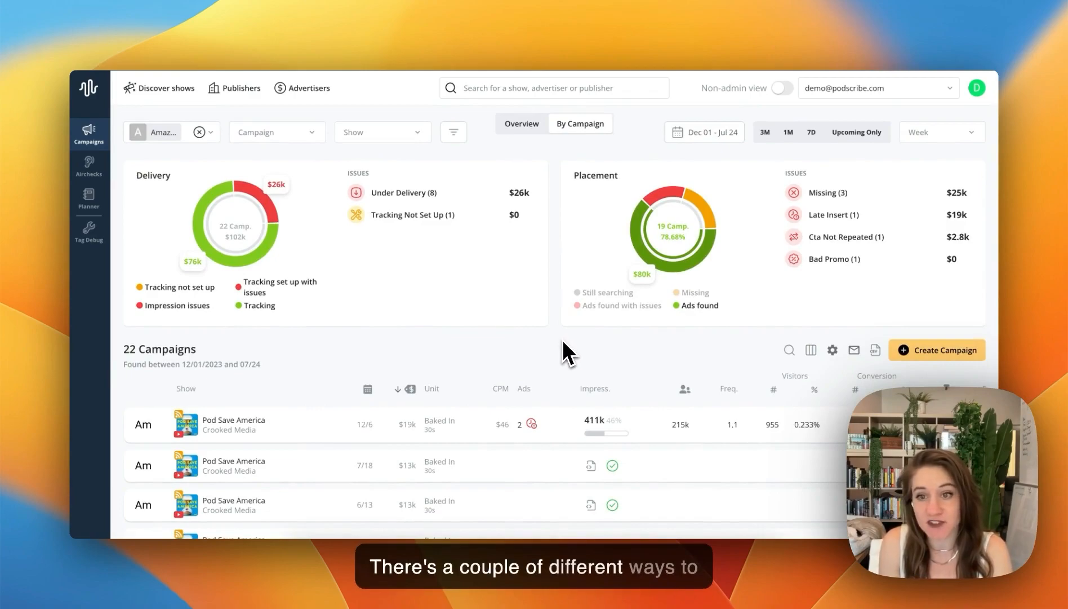
scroll(562, 338, "down", 1)
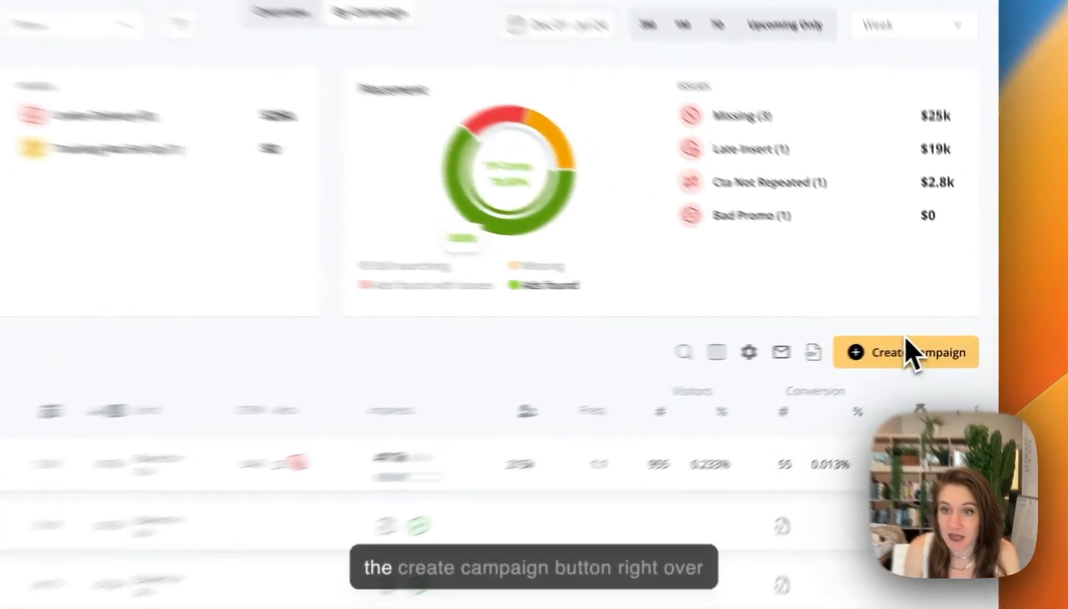
left_click(871, 360)
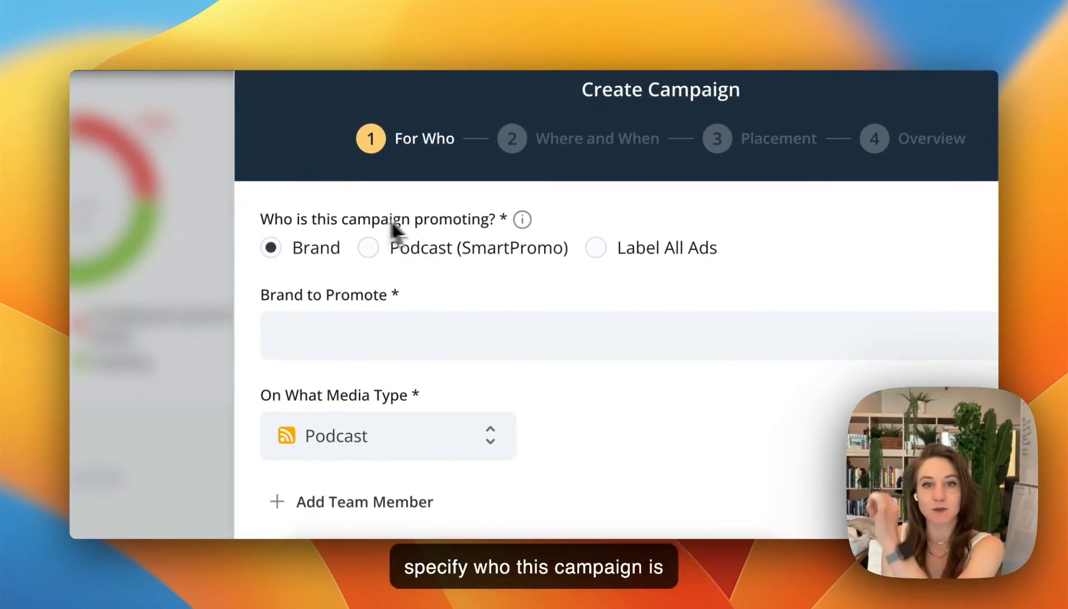
Set the brand to promote to Hallow and the media type to Simulcast
mouse_move(523, 220)
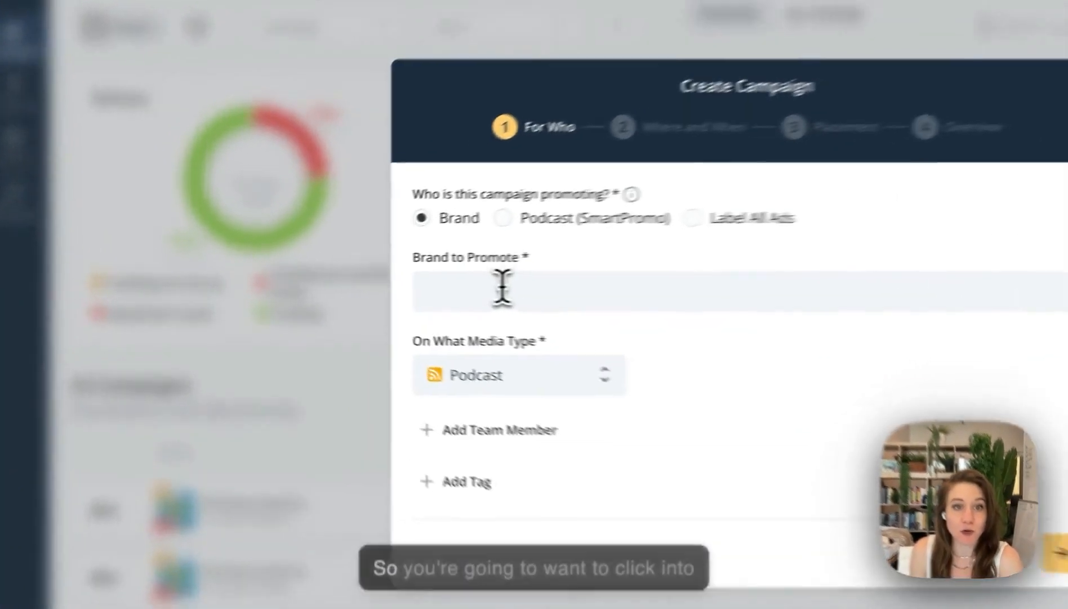
left_click(383, 285)
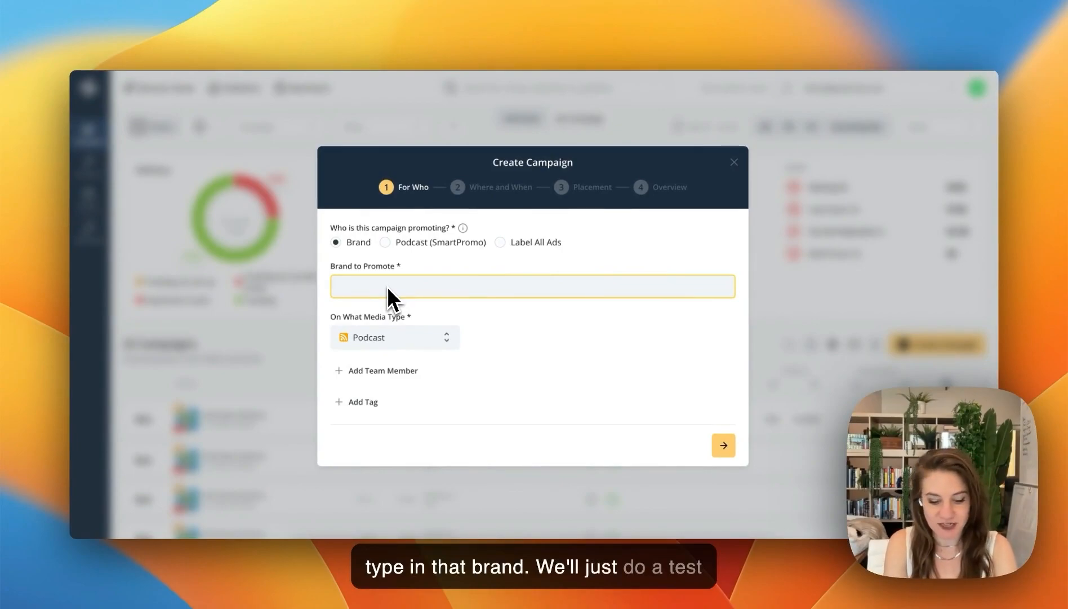
type("h")
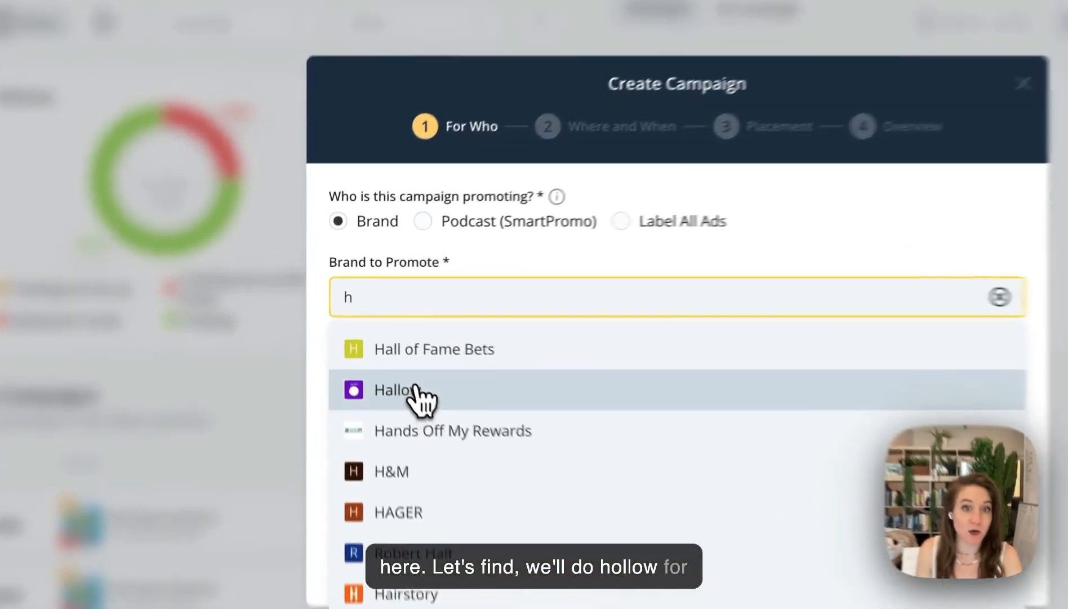
left_click(416, 388)
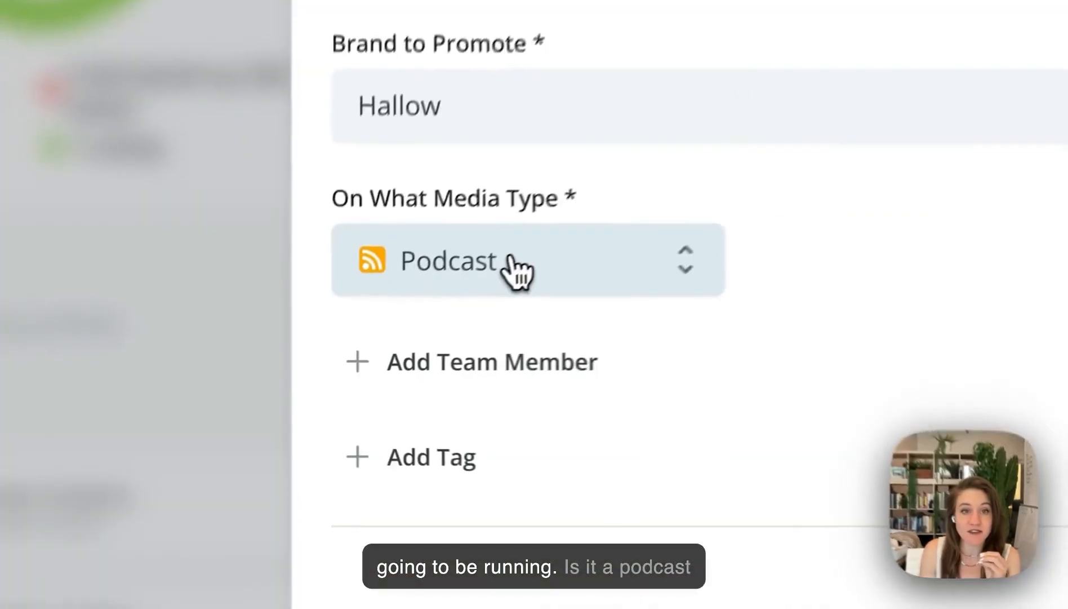
left_click(393, 327)
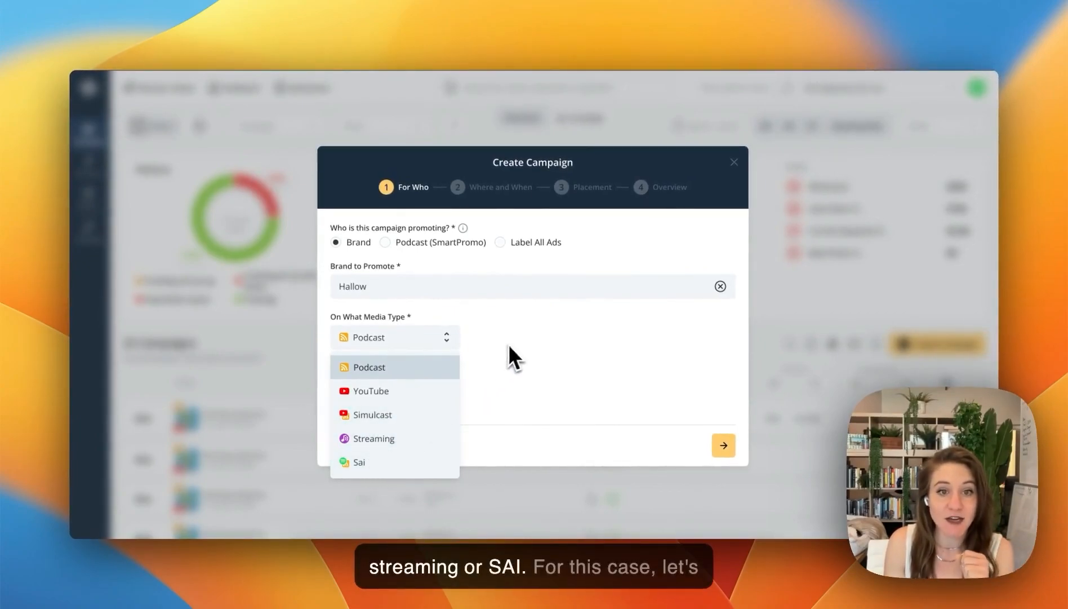
left_click(429, 416)
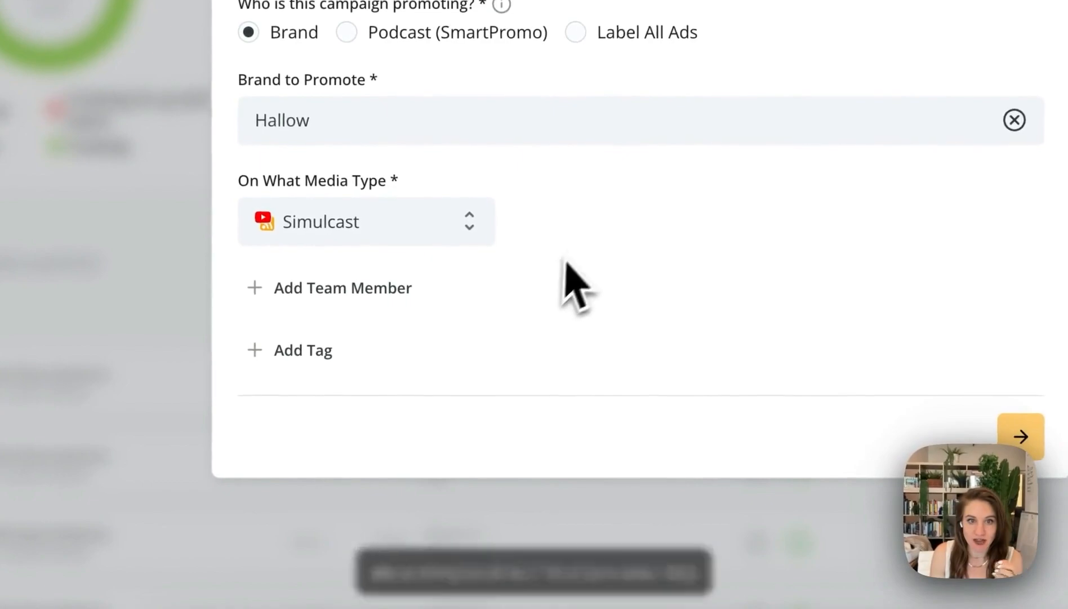
left_click(388, 299)
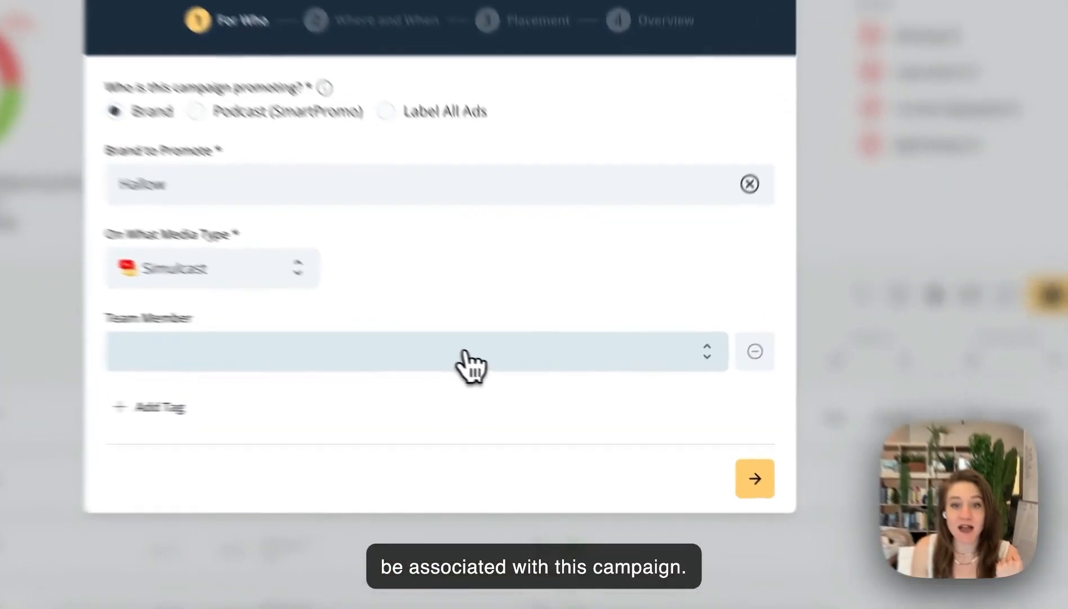
left_click(465, 353)
left_click(478, 337)
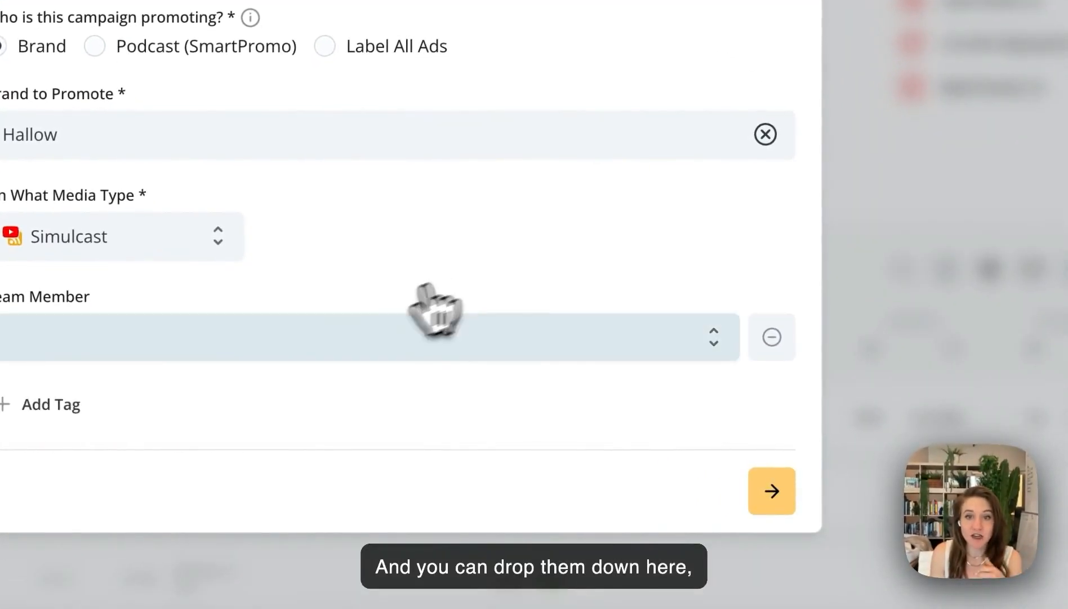
left_click(340, 345)
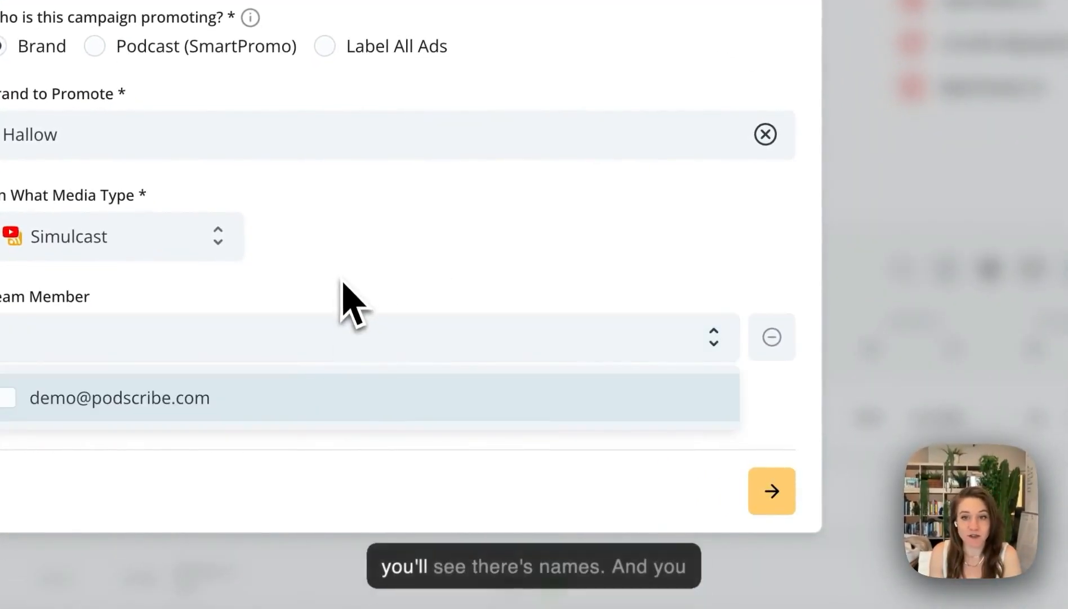
left_click(345, 291)
left_click(772, 337)
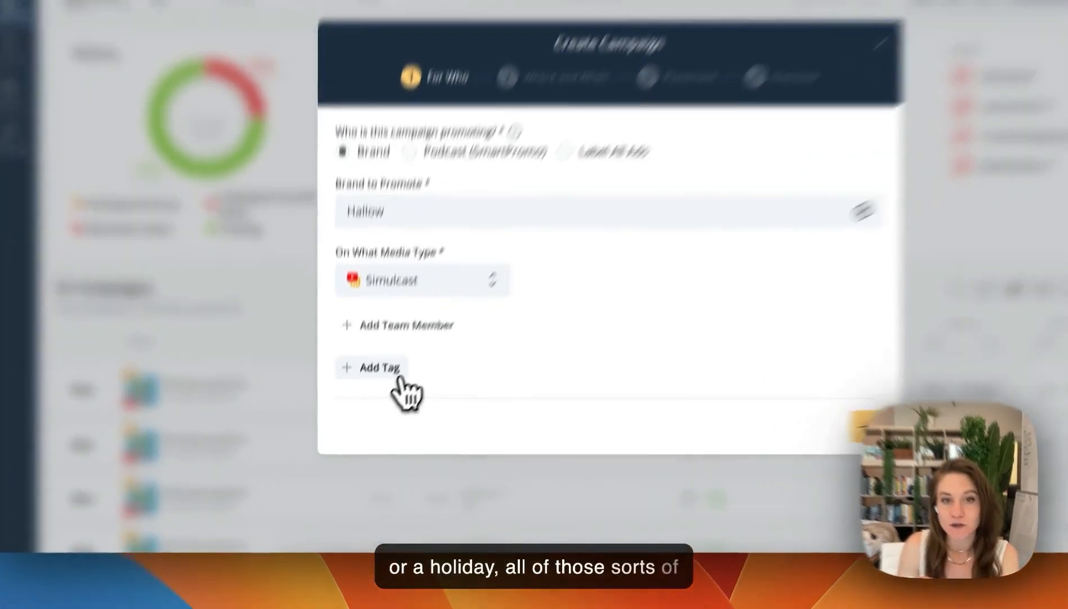
left_click(377, 412)
left_click(415, 414)
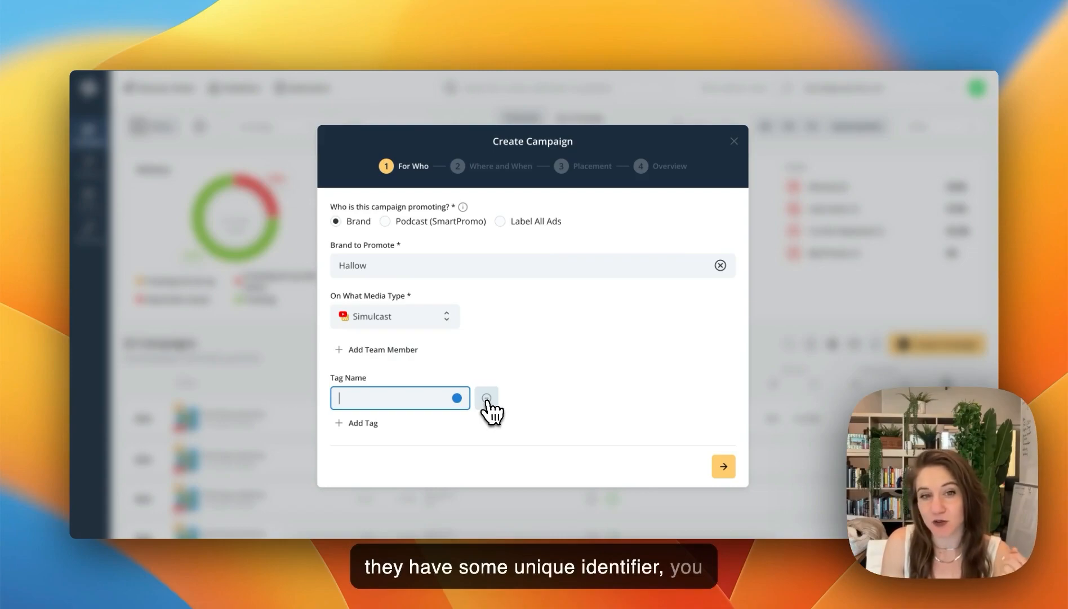
left_click(488, 400)
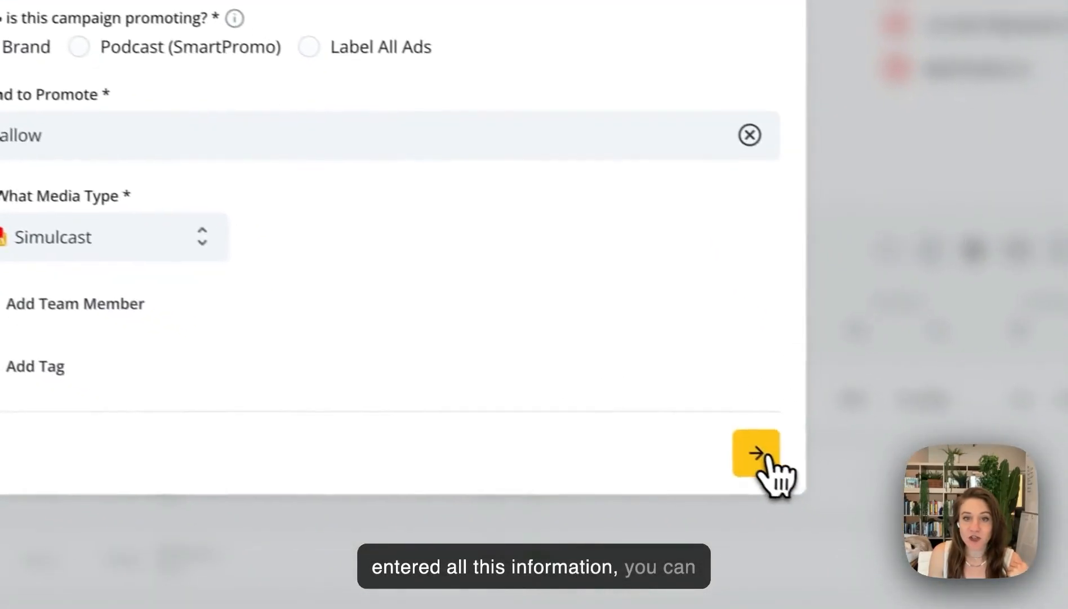
Continue to the Where and When stage and choose H3 Podcast as the show and Rooster Teeth as its publisher
left_click(689, 449)
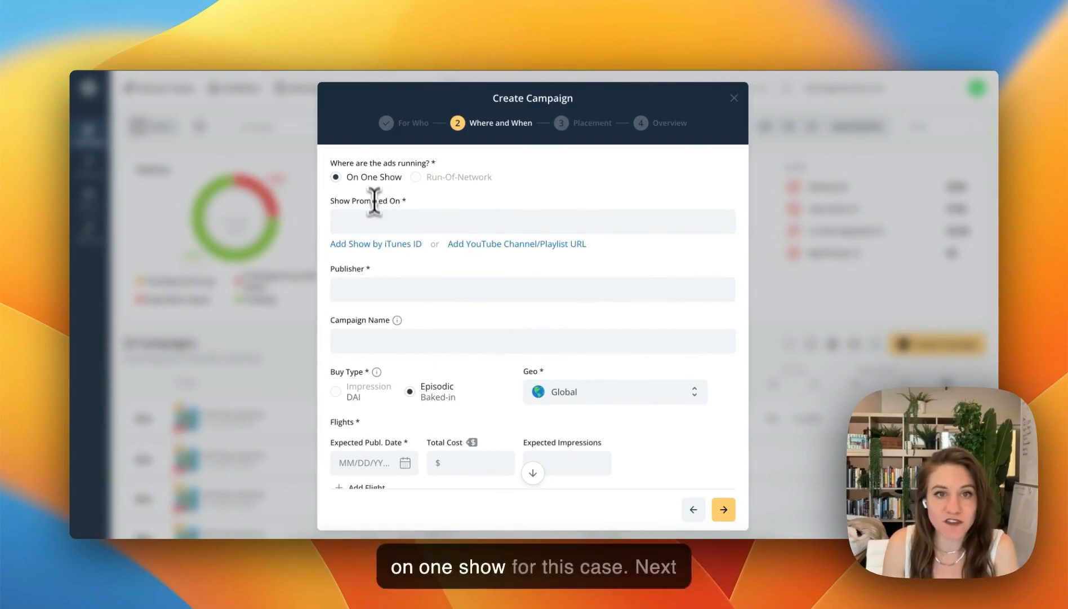
left_click(378, 227)
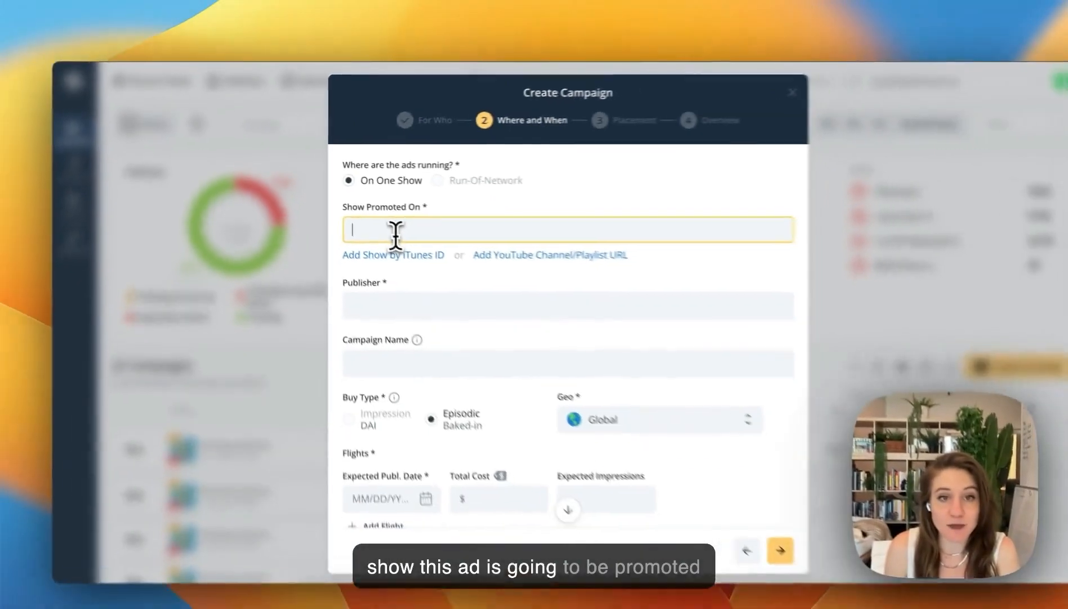
type("H3")
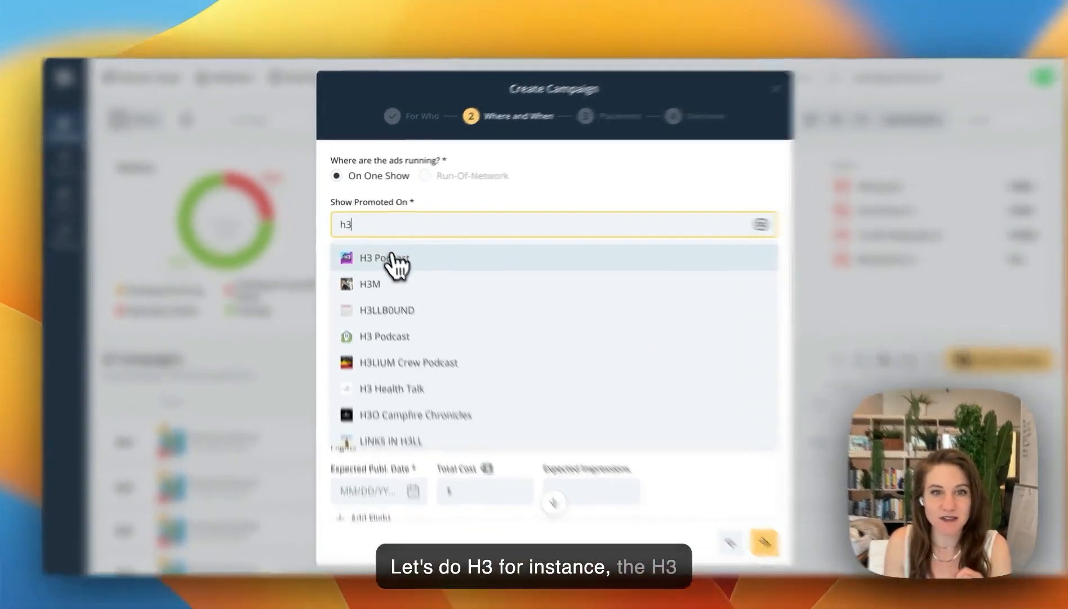
left_click(385, 250)
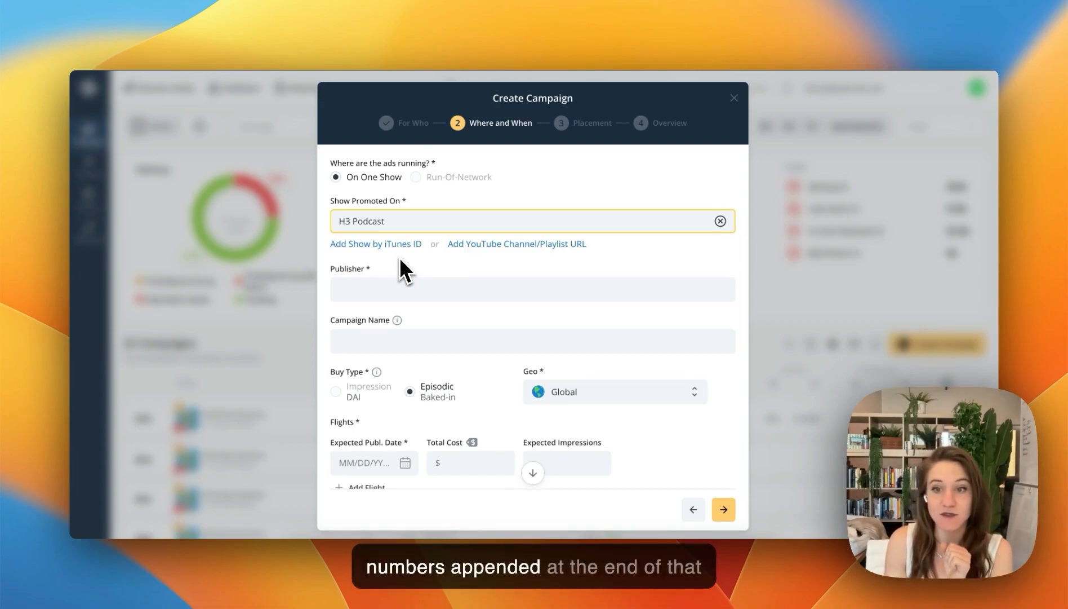
left_click(384, 297)
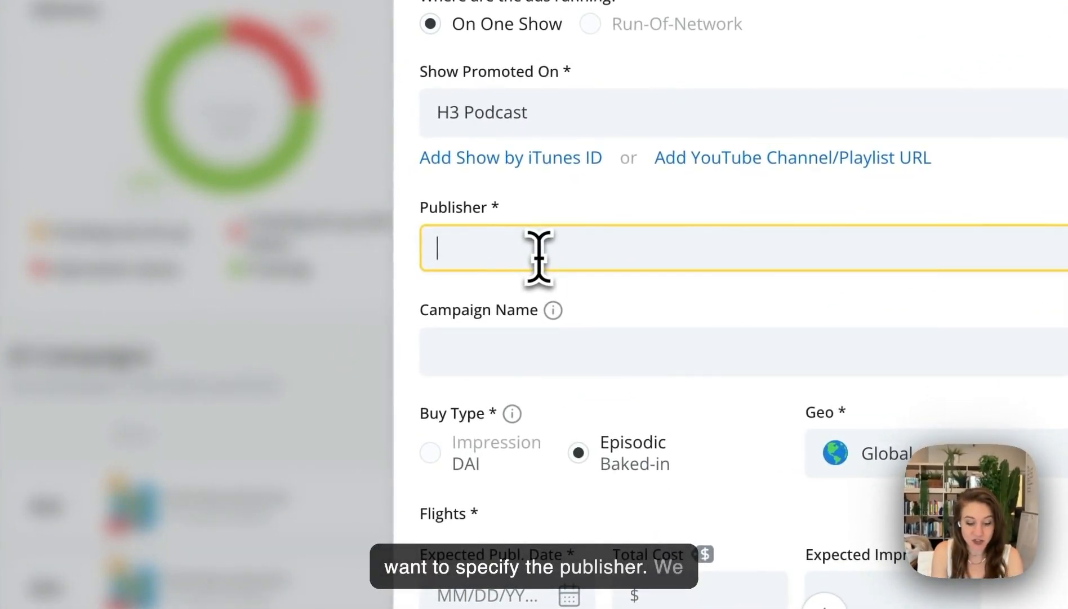
type("roo")
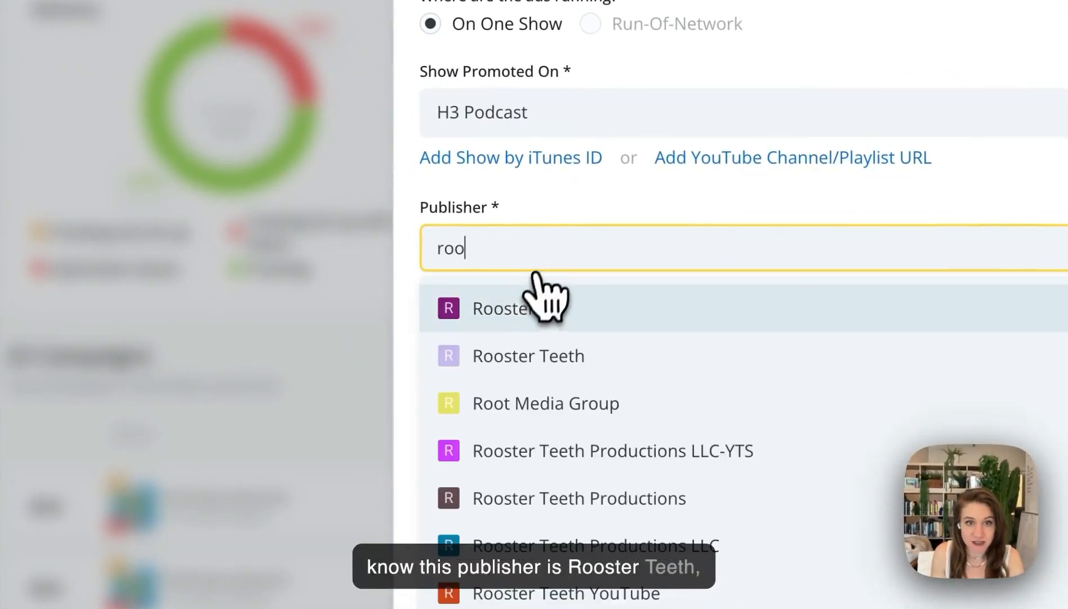
left_click(524, 349)
Name the campaign "H3 Simulcast Campaign Annual"
left_click(482, 351)
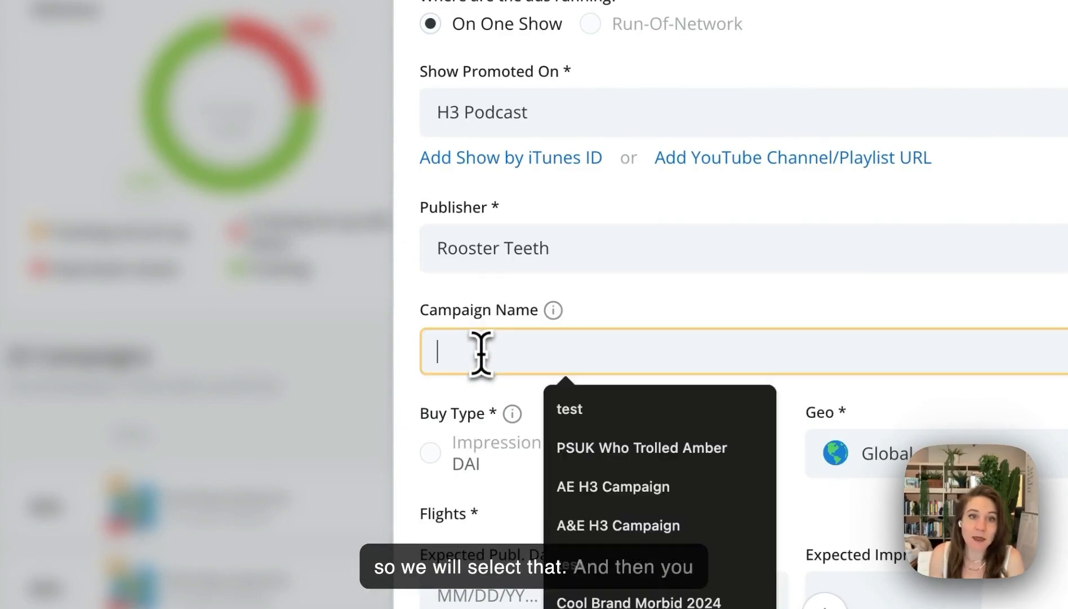
mouse_move(559, 317)
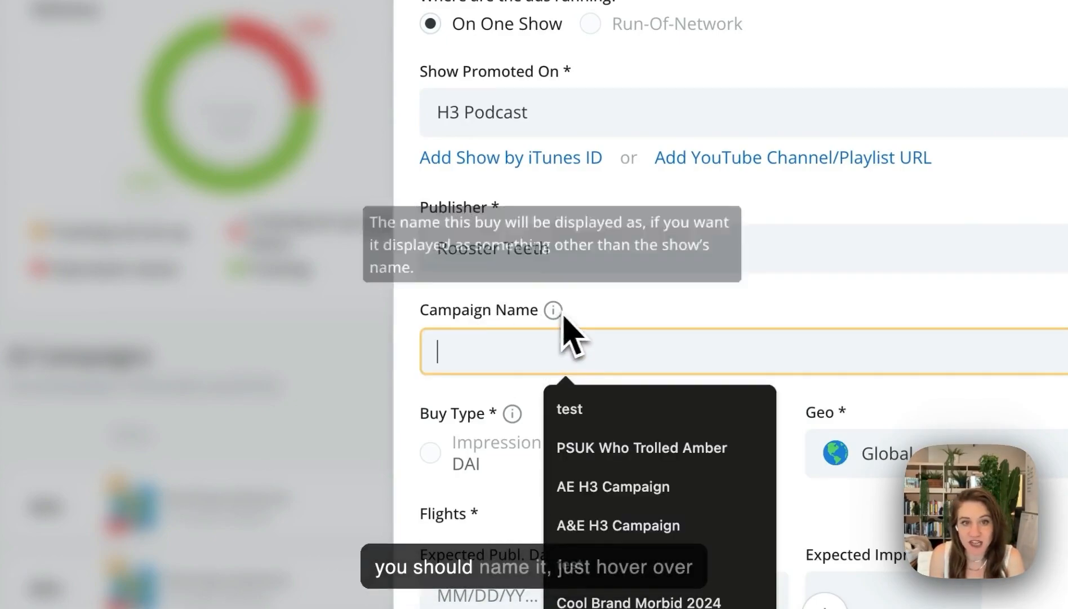
left_click(560, 319)
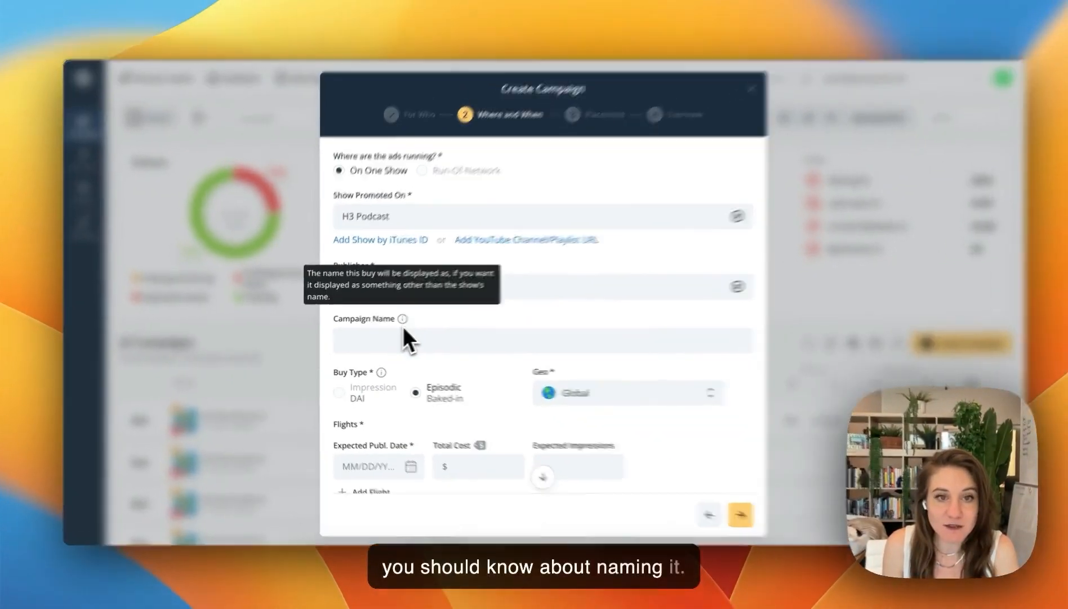
left_click(376, 355)
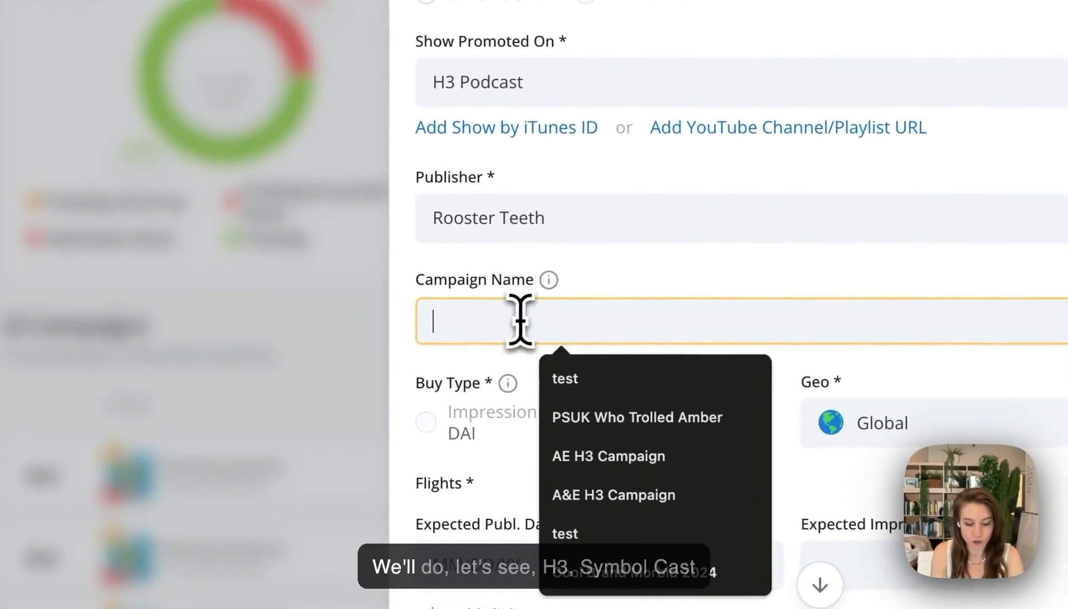
type("H3 ")
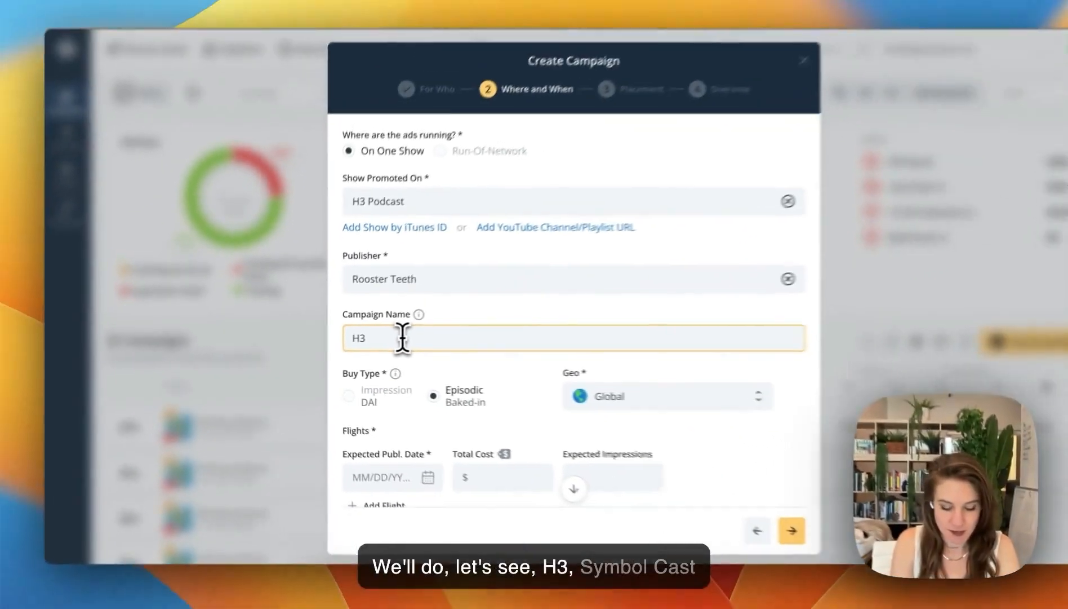
type("Simulcast Campaign")
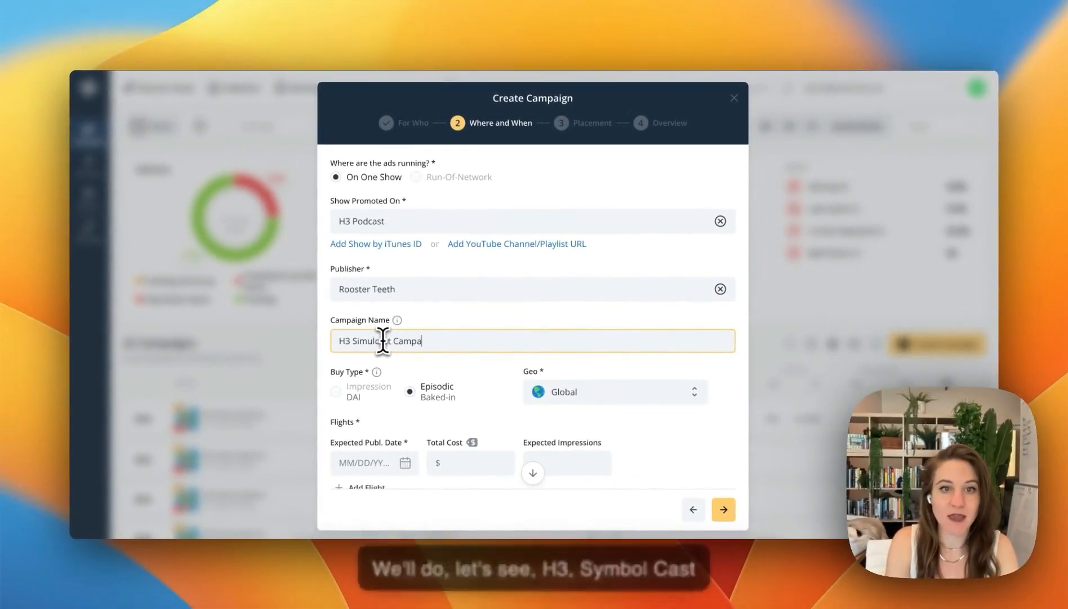
type(" Annual")
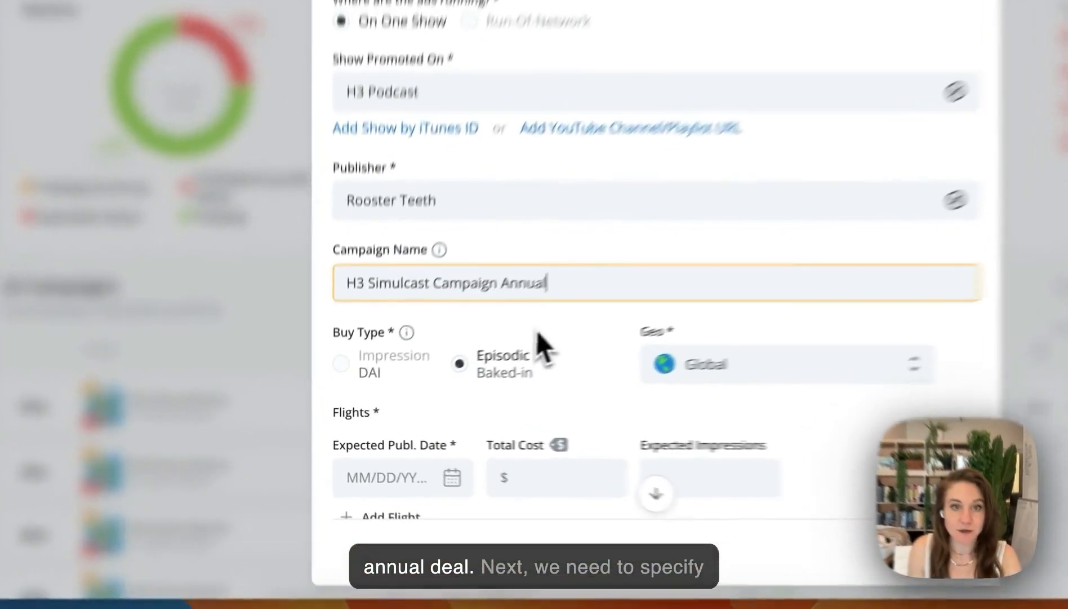
left_click(458, 364)
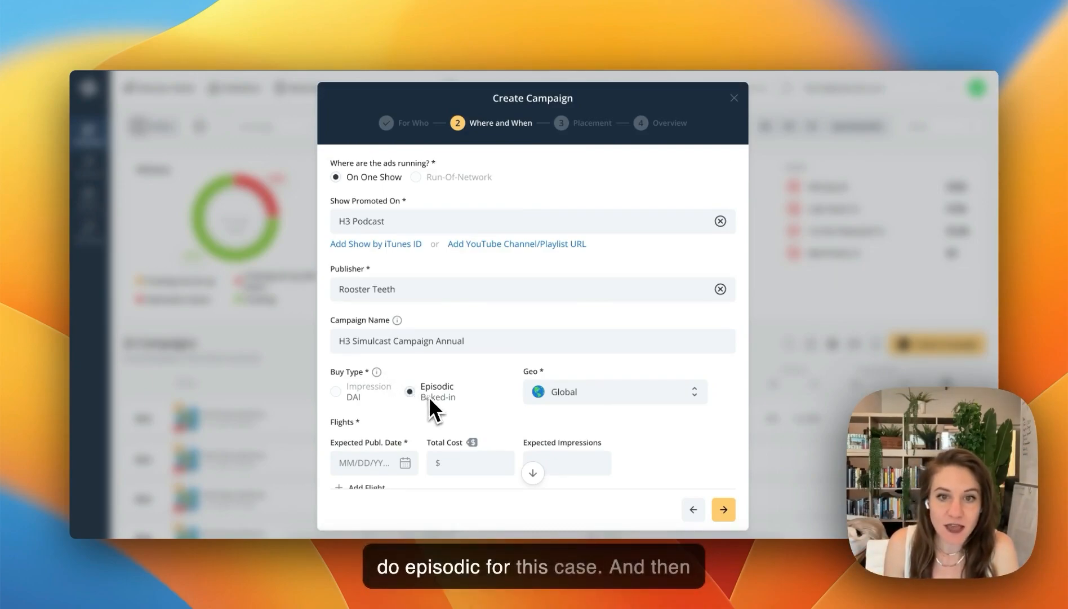
Check which countries are available for the campaign's geo setting
scroll(585, 401, "down", 1)
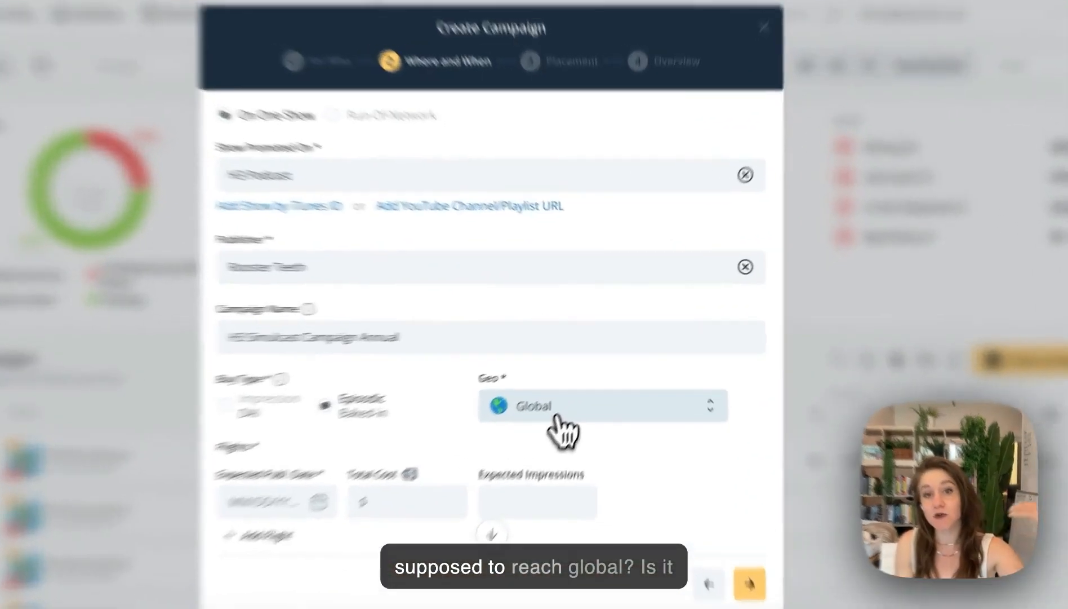
left_click(584, 389)
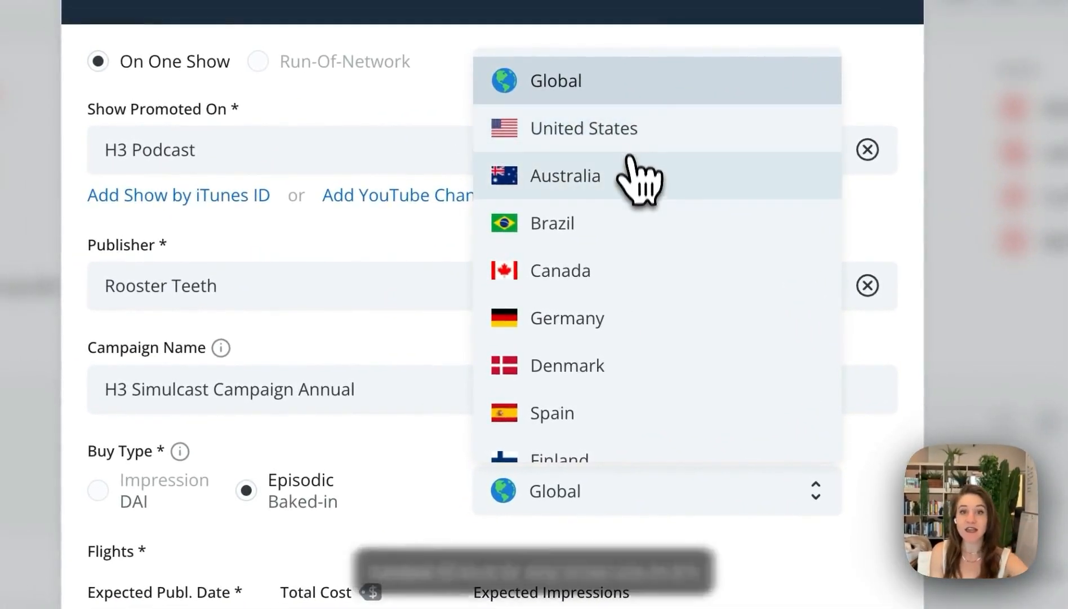
left_click(435, 475)
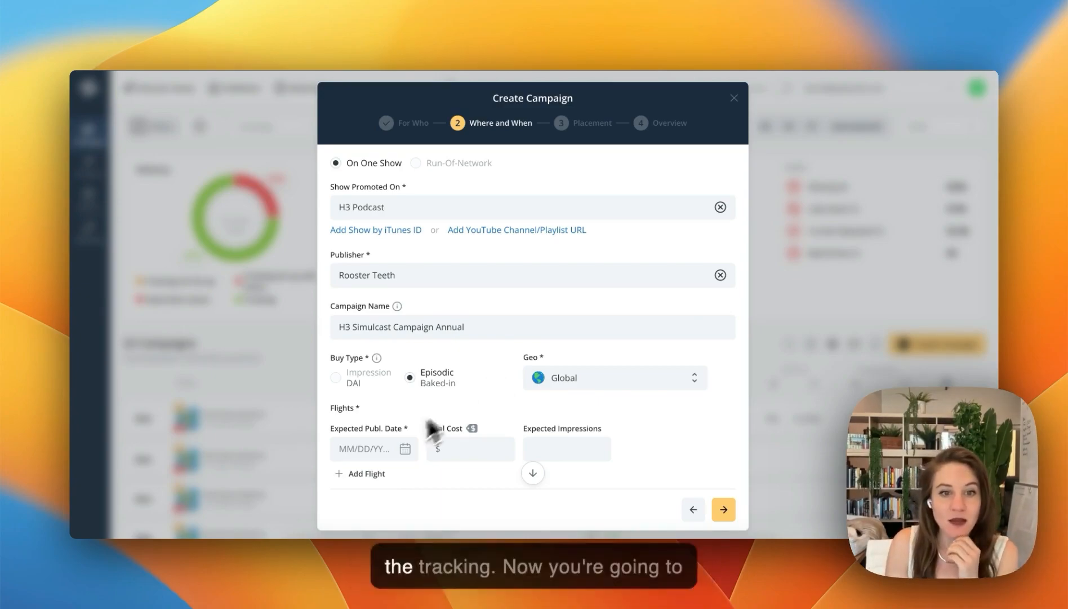
scroll(394, 444, "down", 1)
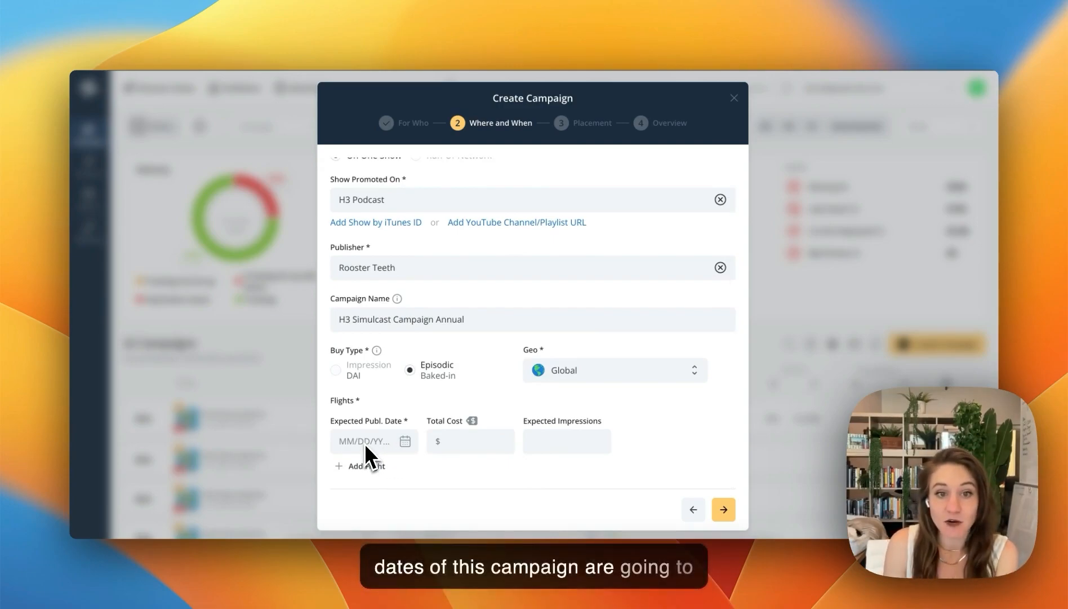
Set the first flight's expected publication date to 05/06/2024
left_click(409, 444)
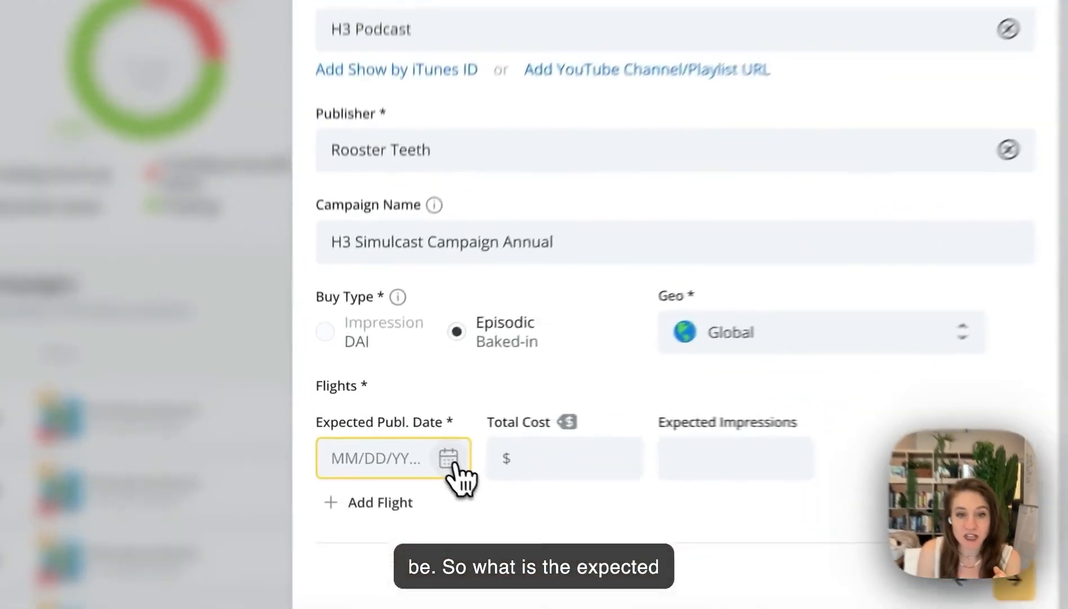
left_click(450, 460)
left_click(592, 147)
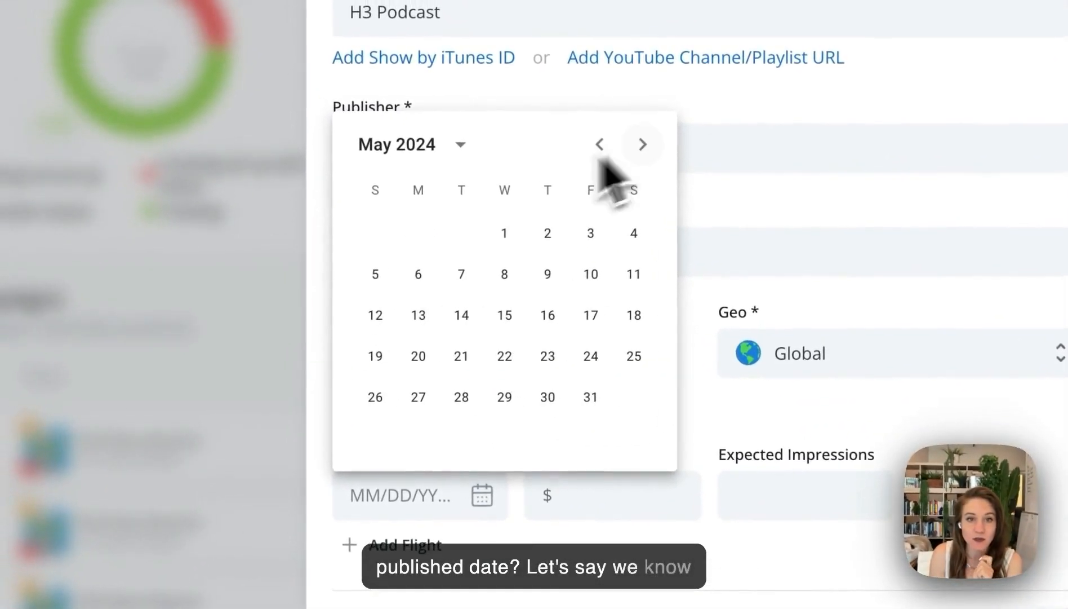
left_click(418, 279)
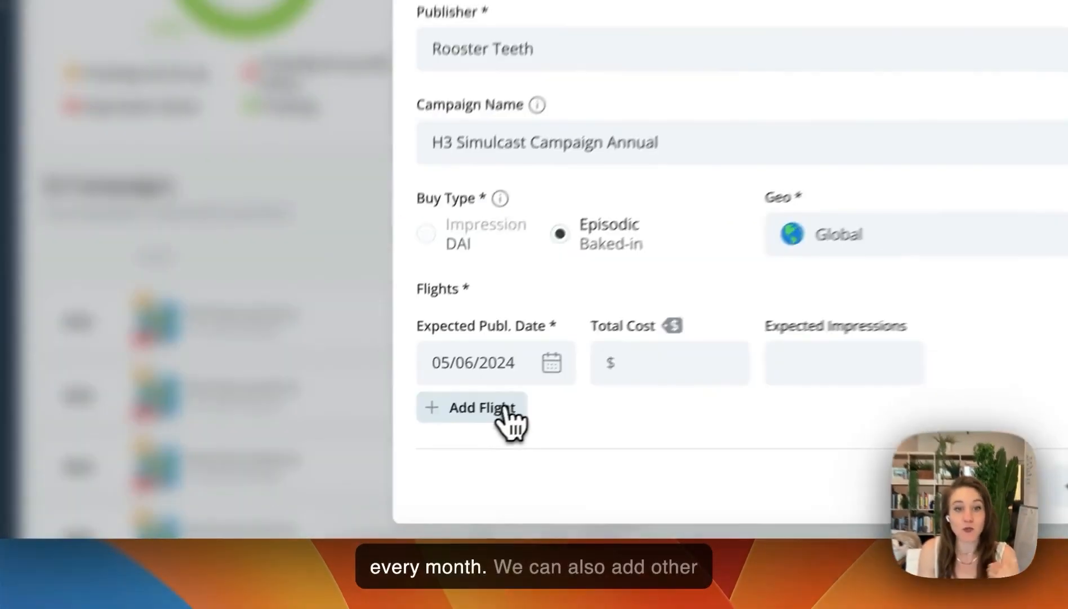
Add a second flight with an expected publication date of 06/06/2024, plus a third flight dated 06/13/2024
left_click(381, 467)
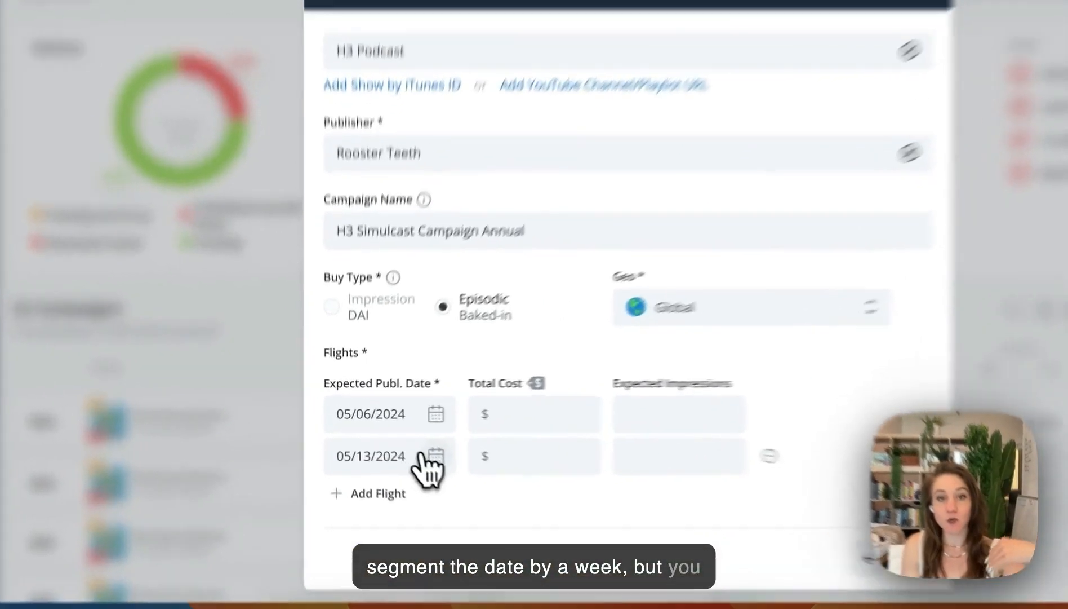
left_click(405, 441)
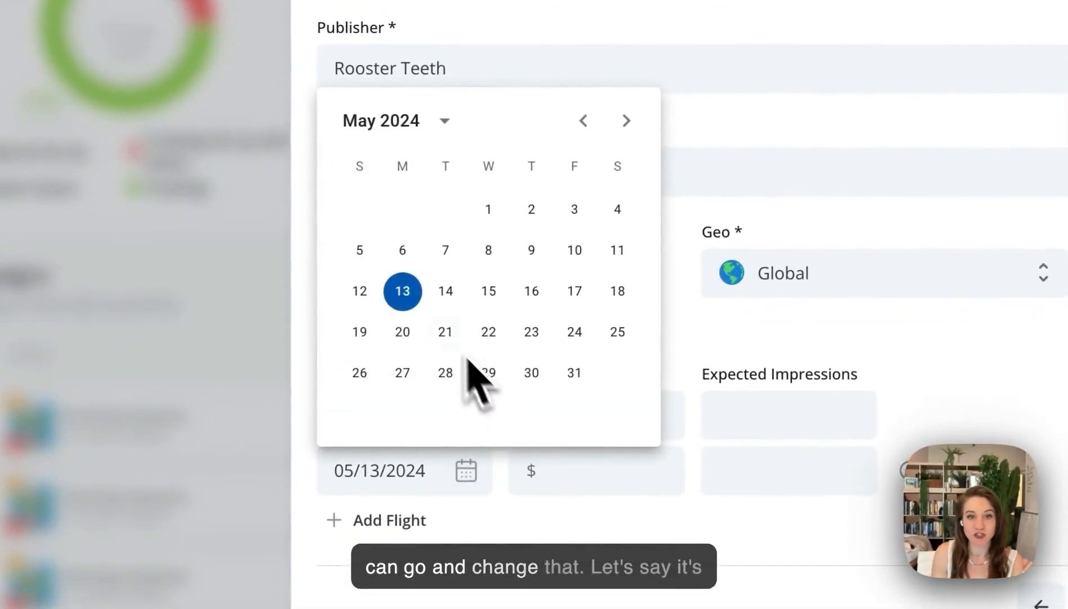
left_click(626, 120)
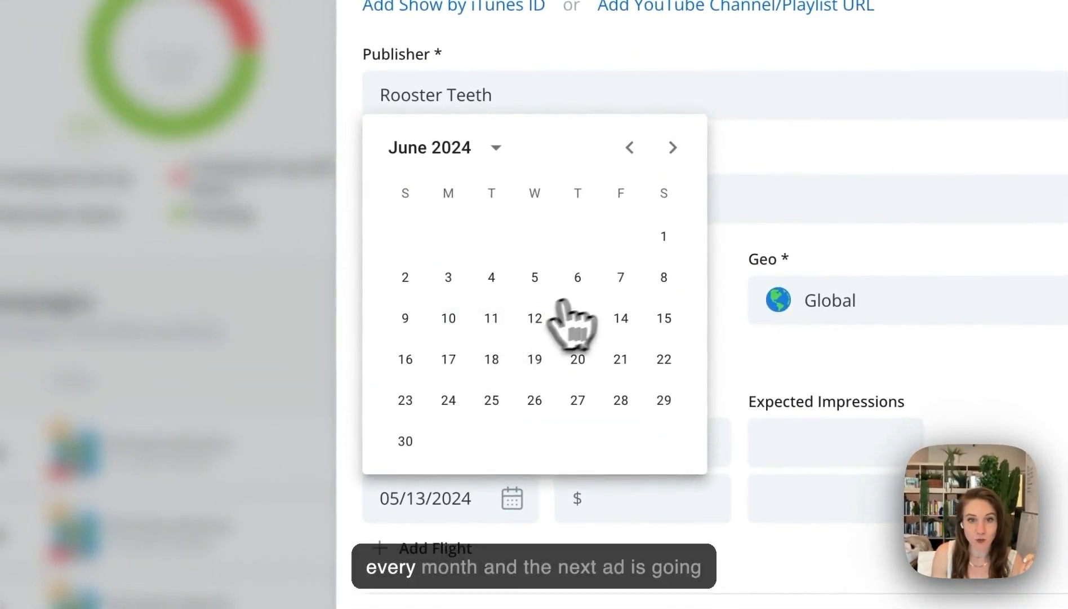
left_click(571, 282)
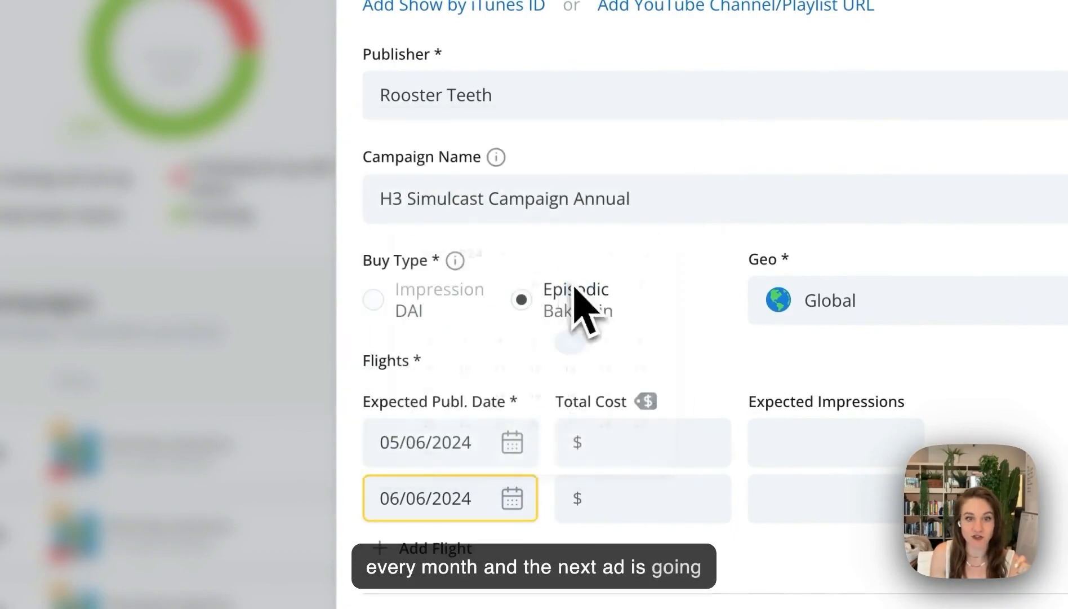
left_click(451, 549)
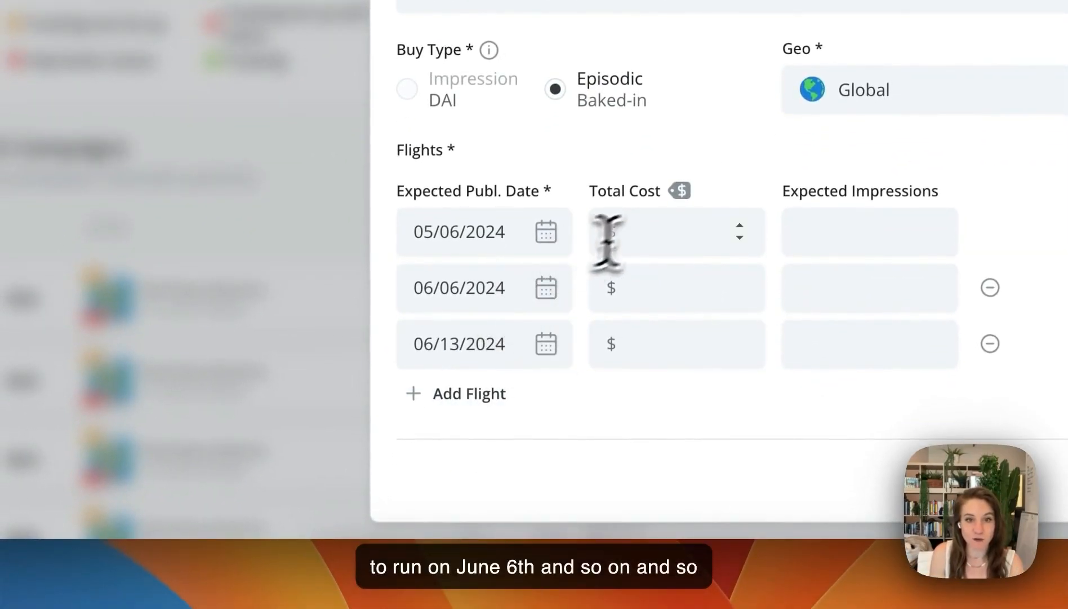
Give the 05/06/2024 flight a total cost of $1000 and 1000 expected impressions
left_click(668, 234)
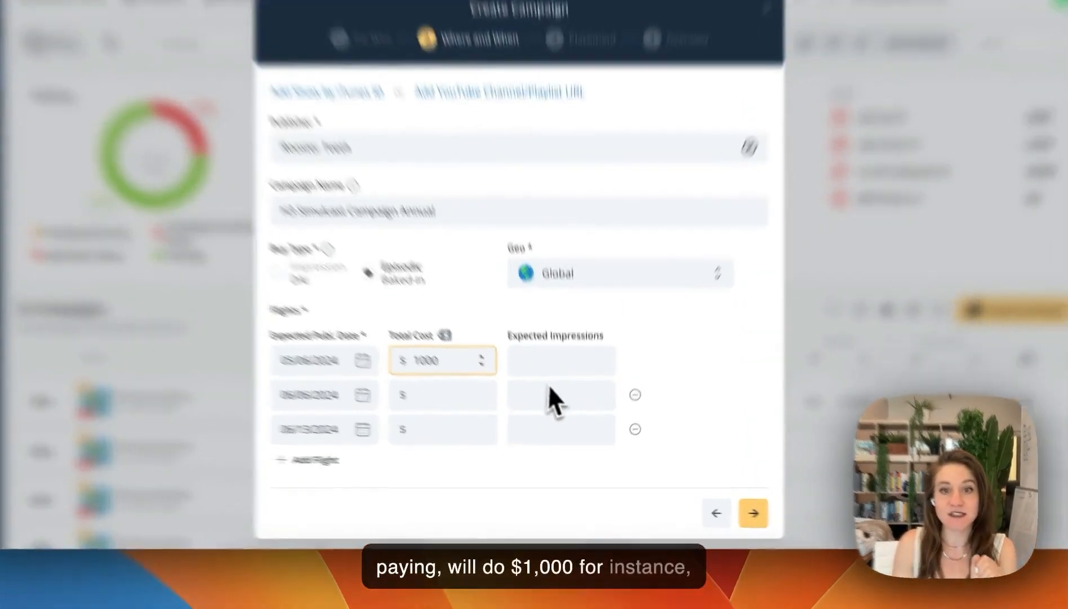
left_click(562, 393)
type("1000")
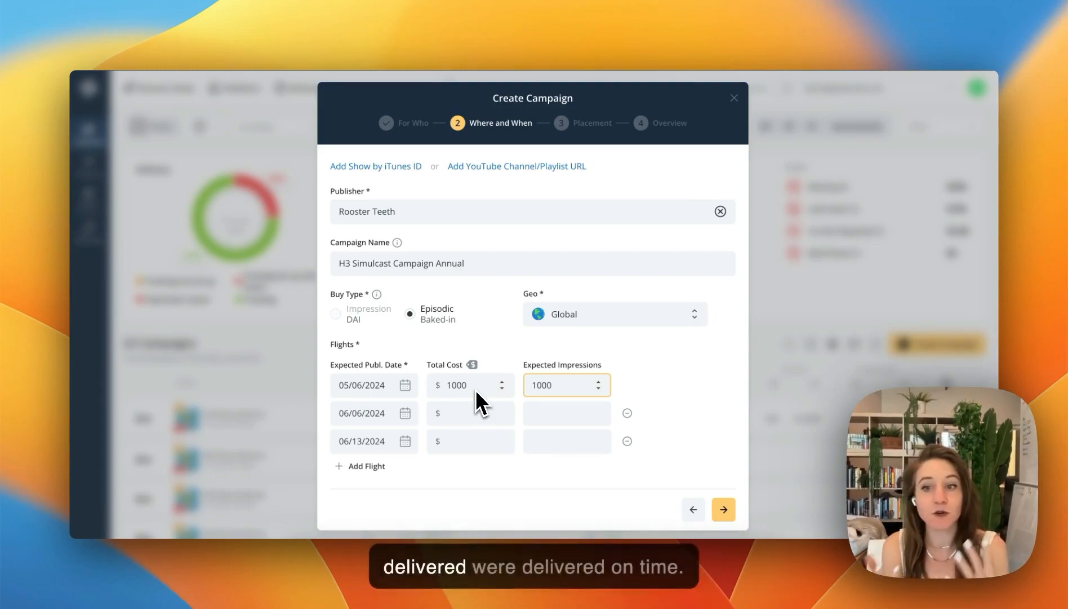
Give the 06/06/2024 and 06/13/2024 flights a total cost of $1000 and 1000 expected impressions each
left_click(466, 410)
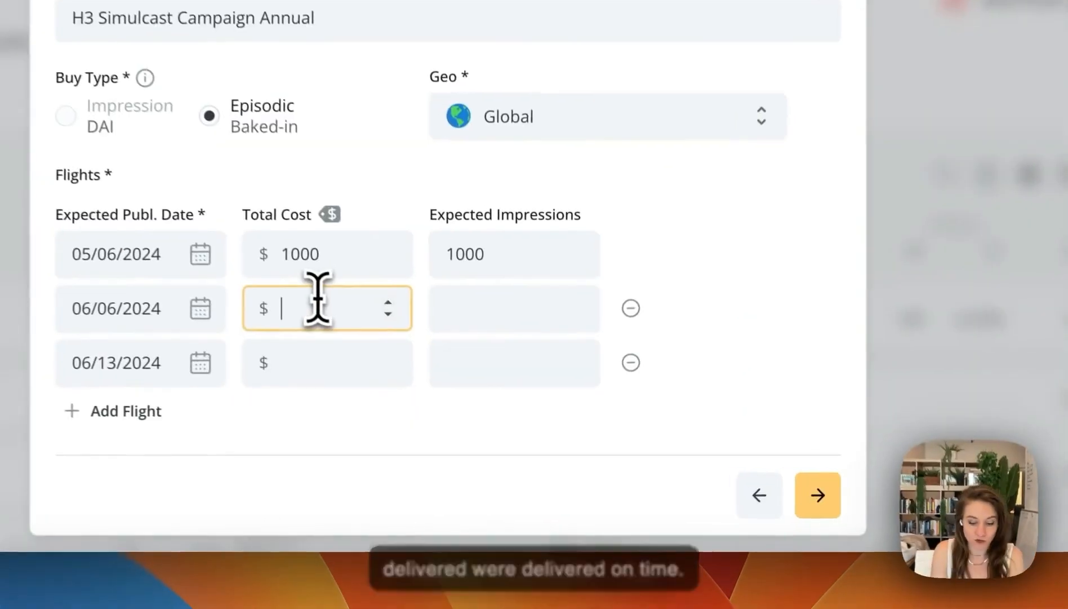
type("1000")
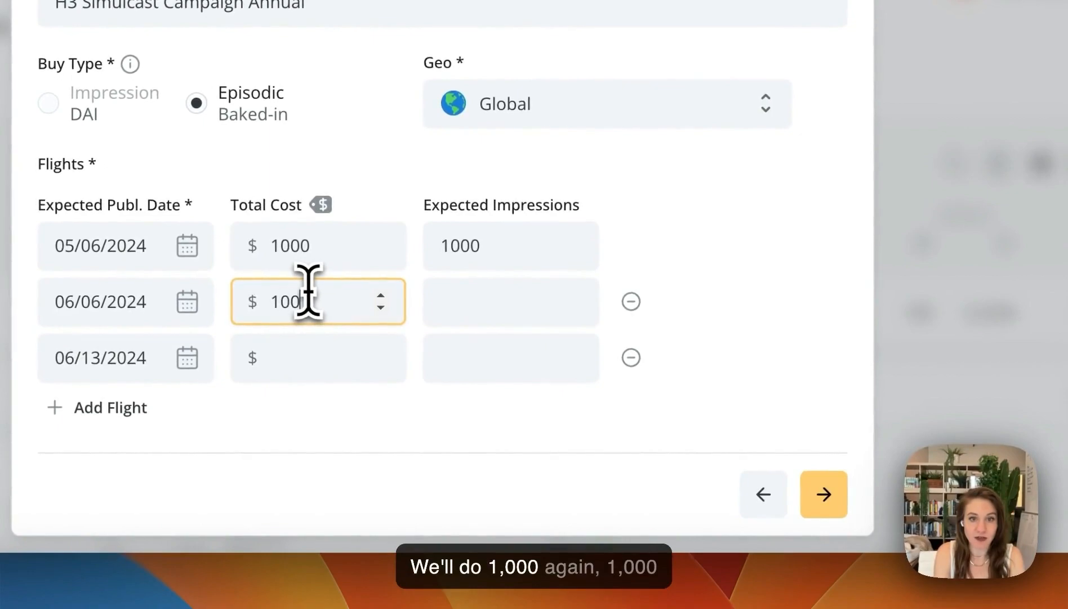
left_click(466, 299)
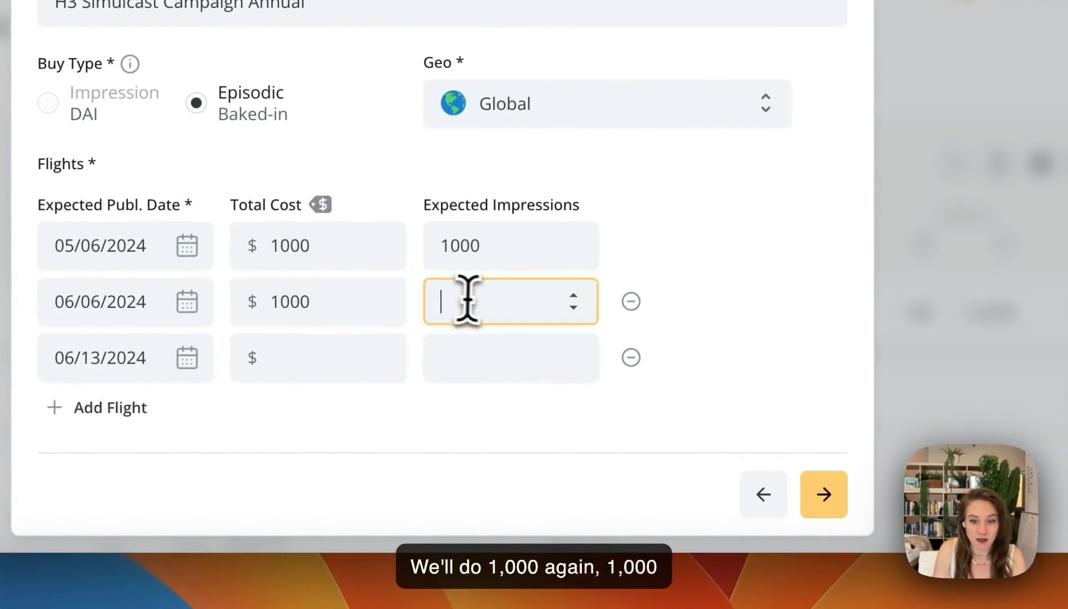
type("1000")
left_click(336, 372)
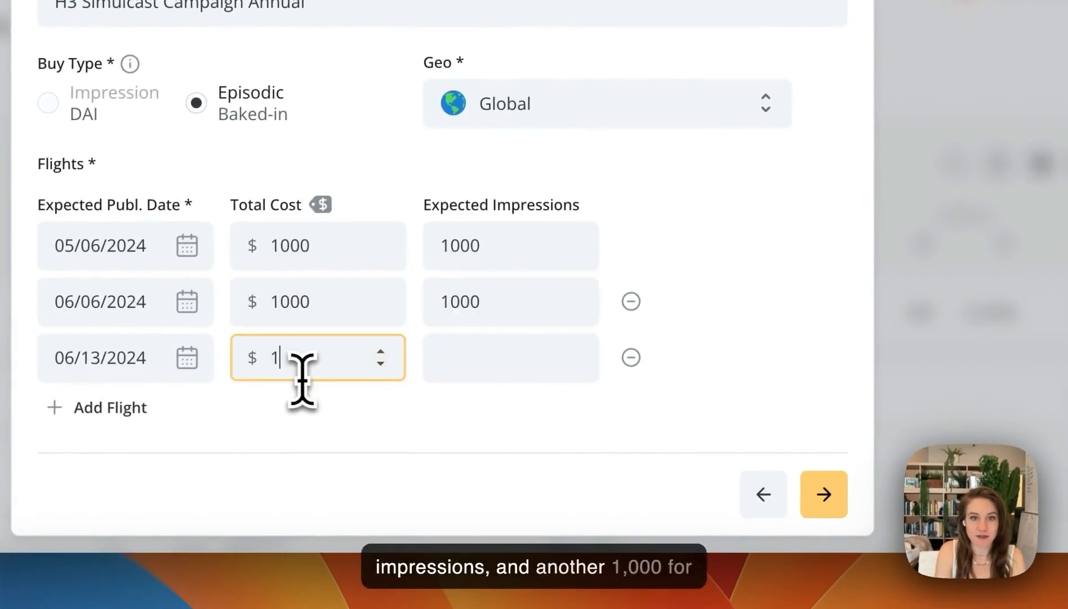
left_click(488, 358)
type("1000")
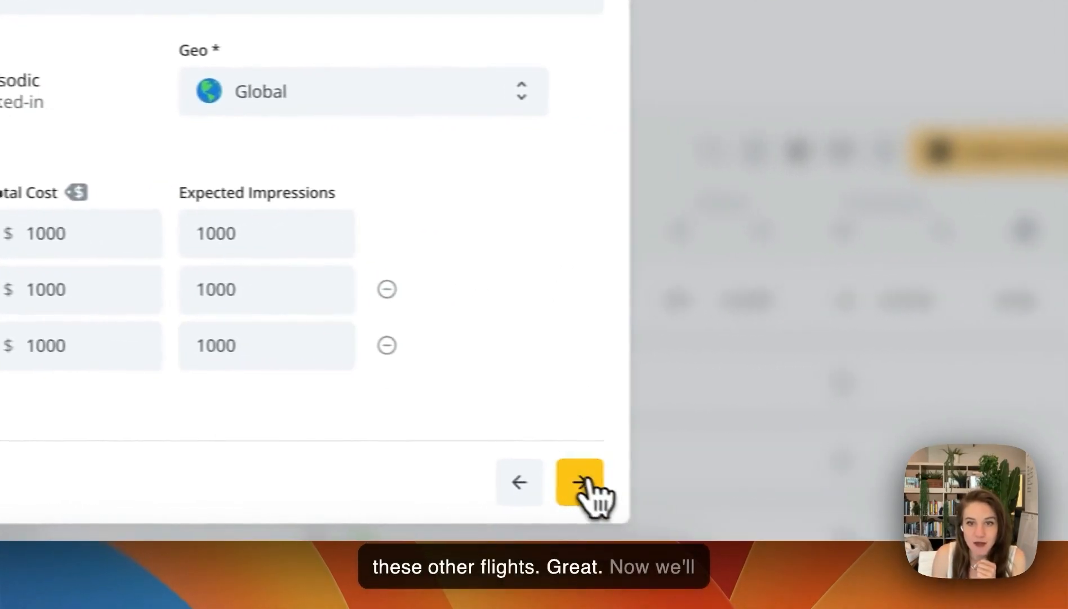
Continue to the Placement stage and set the required unit to verify to Mid position with a 30s ad length
left_click(824, 494)
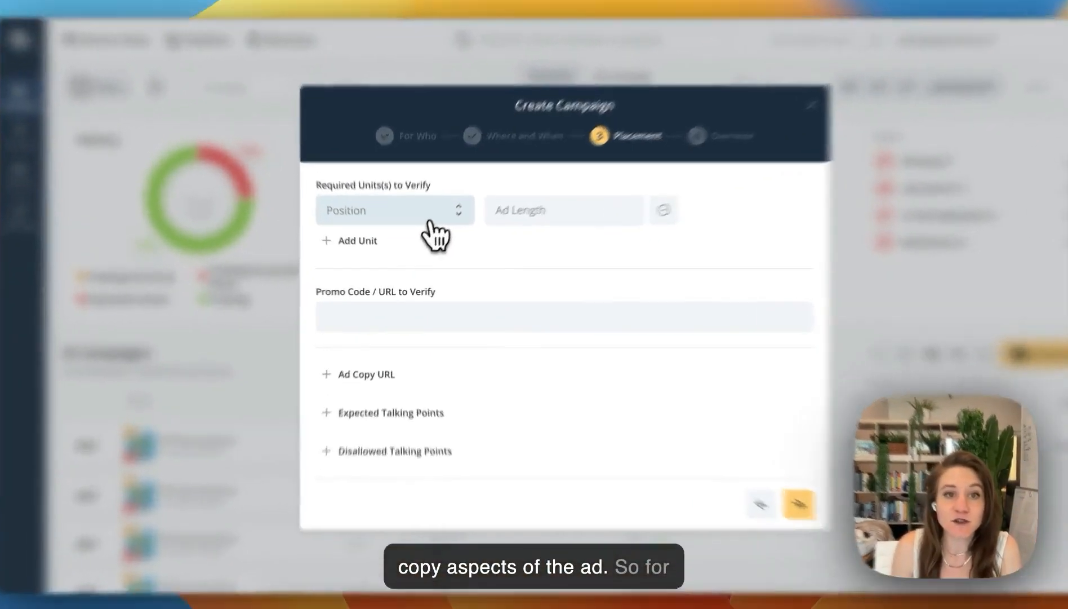
left_click(414, 228)
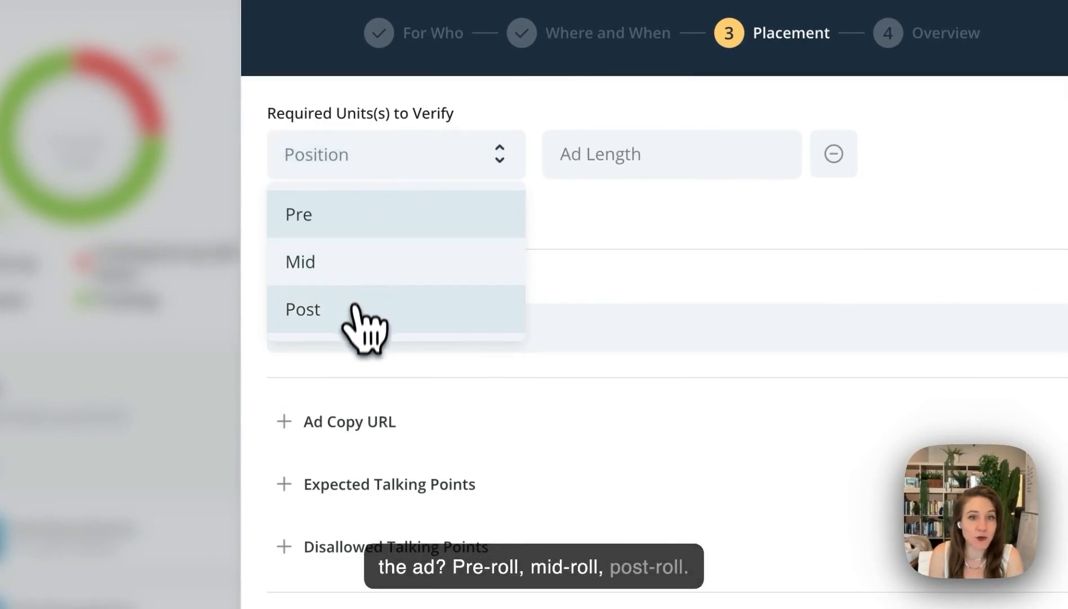
left_click(349, 270)
left_click(640, 160)
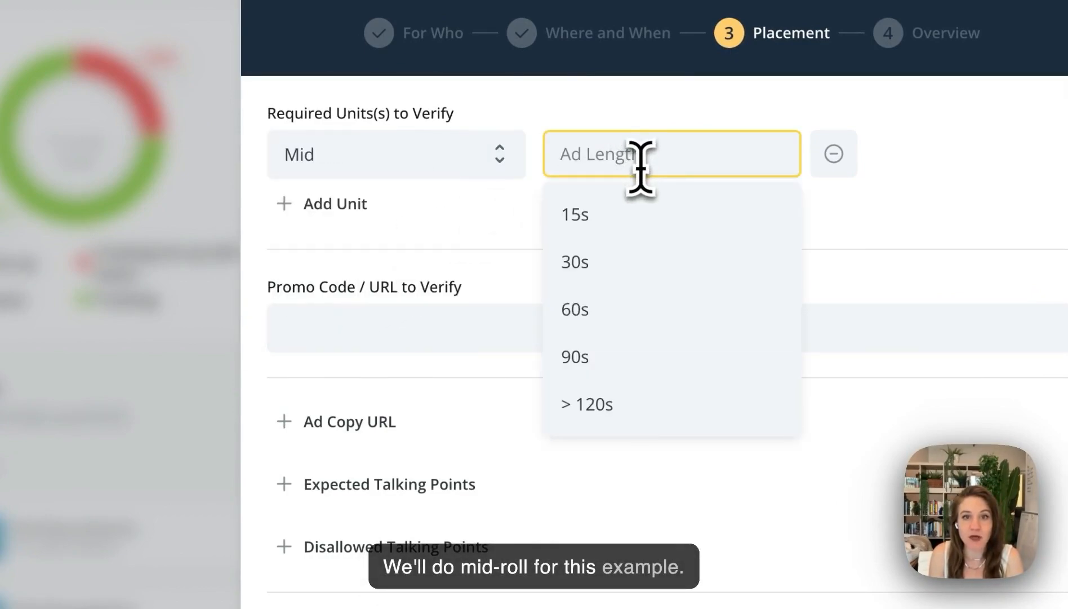
left_click(609, 270)
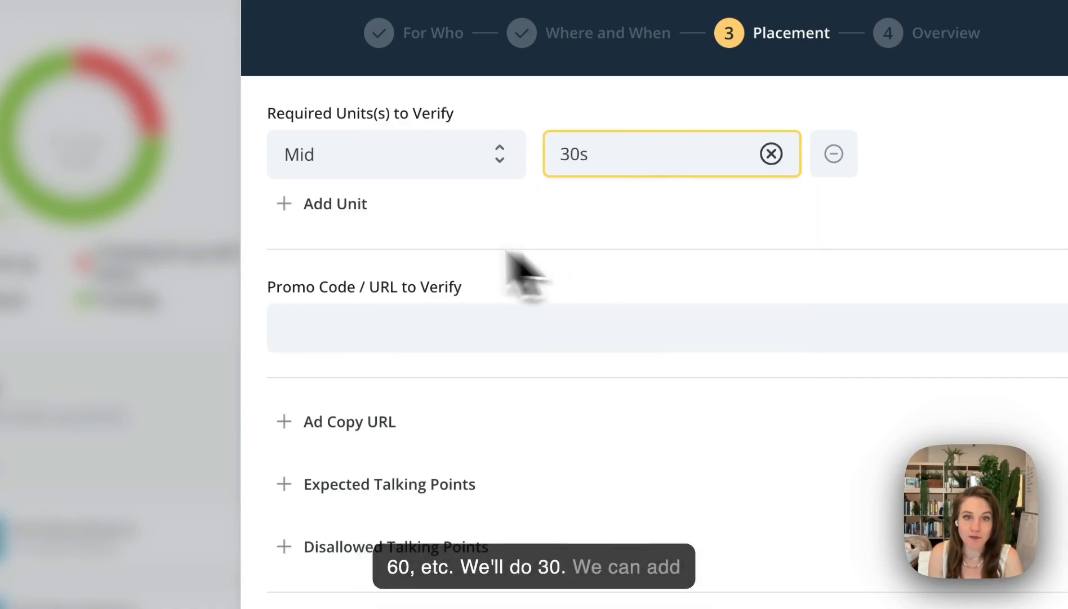
Add a second required unit with Pre position and a 60s ad length
left_click(327, 204)
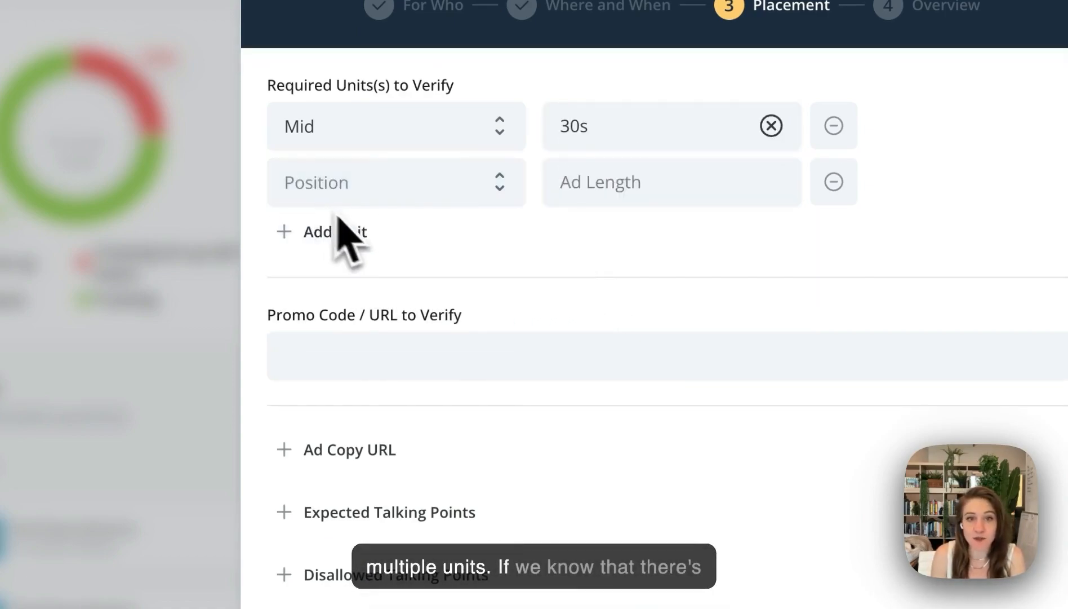
left_click(392, 188)
left_click(364, 239)
left_click(684, 169)
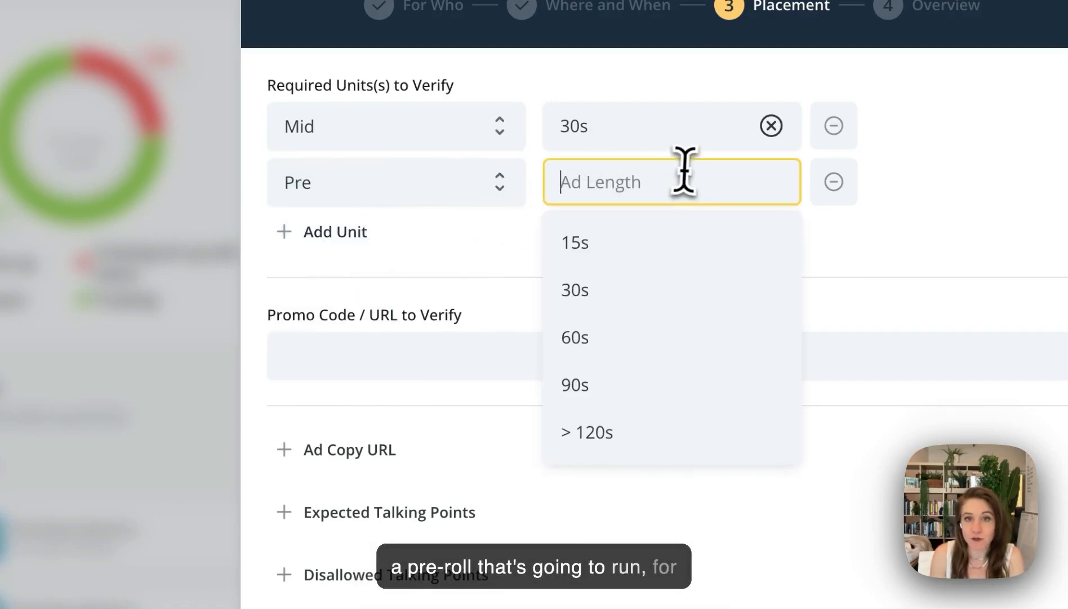
left_click(596, 333)
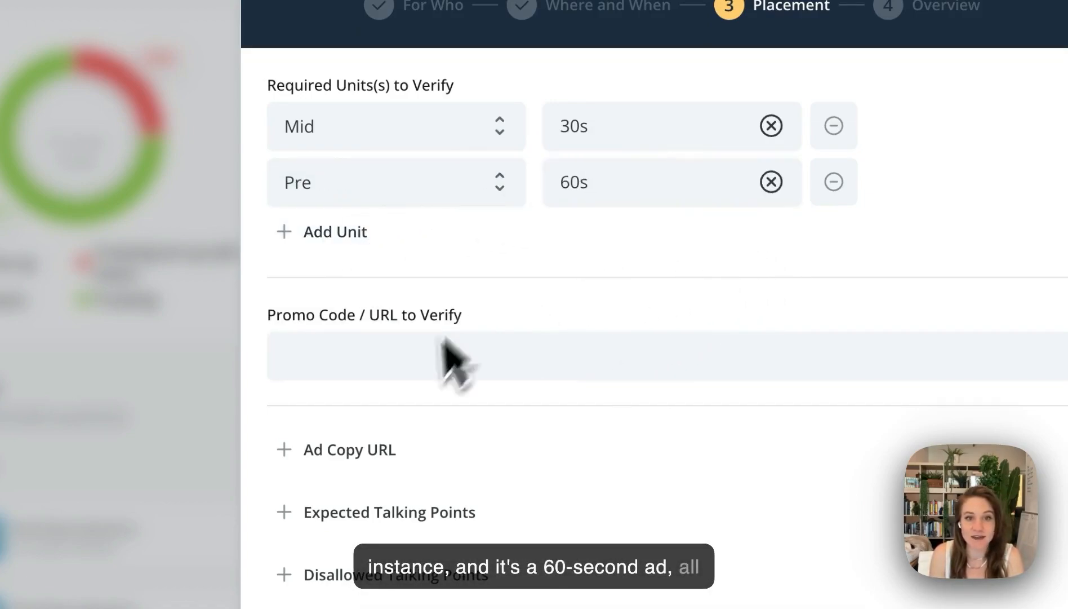
Enter "h3" as the promo code to verify and add the ad copy URL "testbrand.com/h3"
left_click(494, 372)
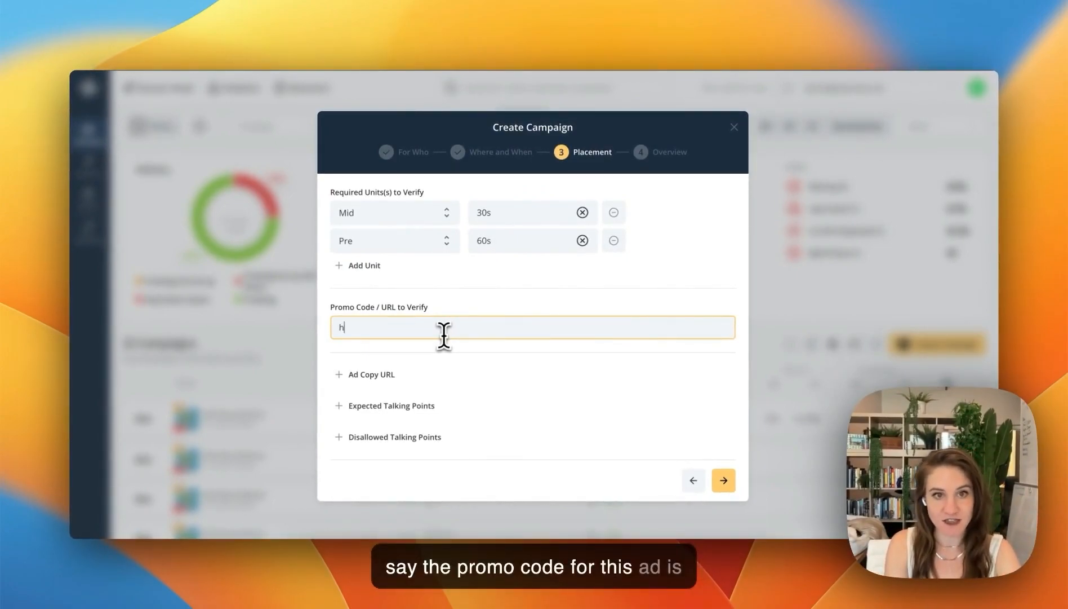
type("3")
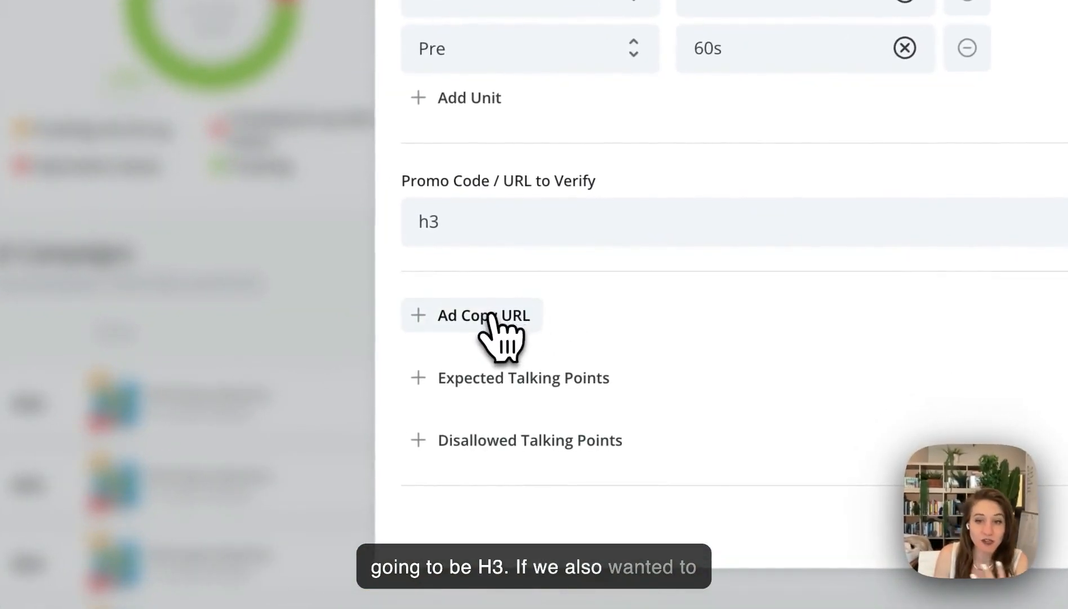
left_click(491, 314)
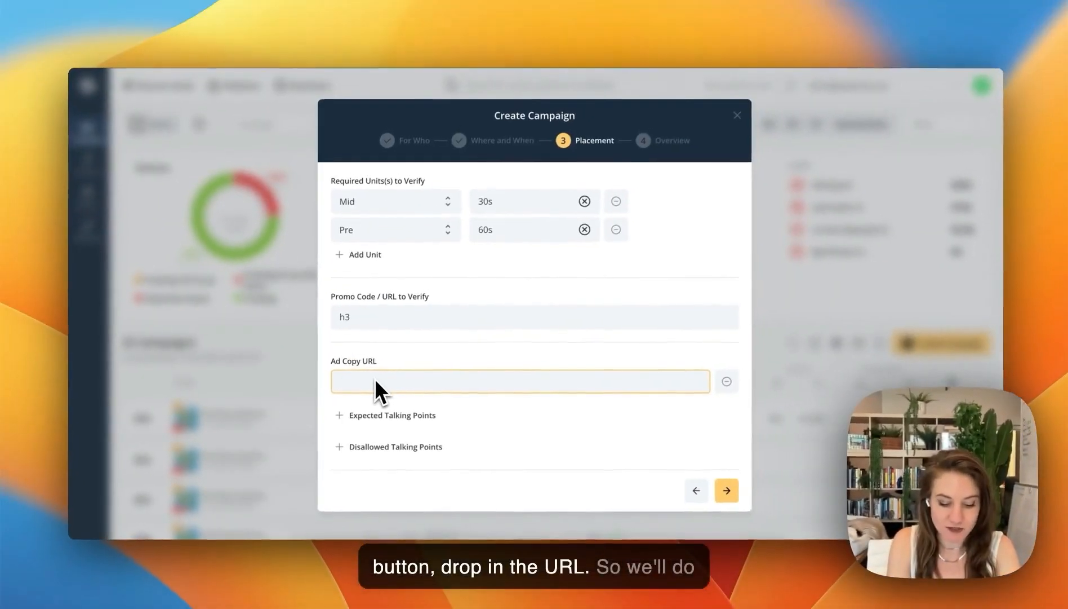
type("testbrand")
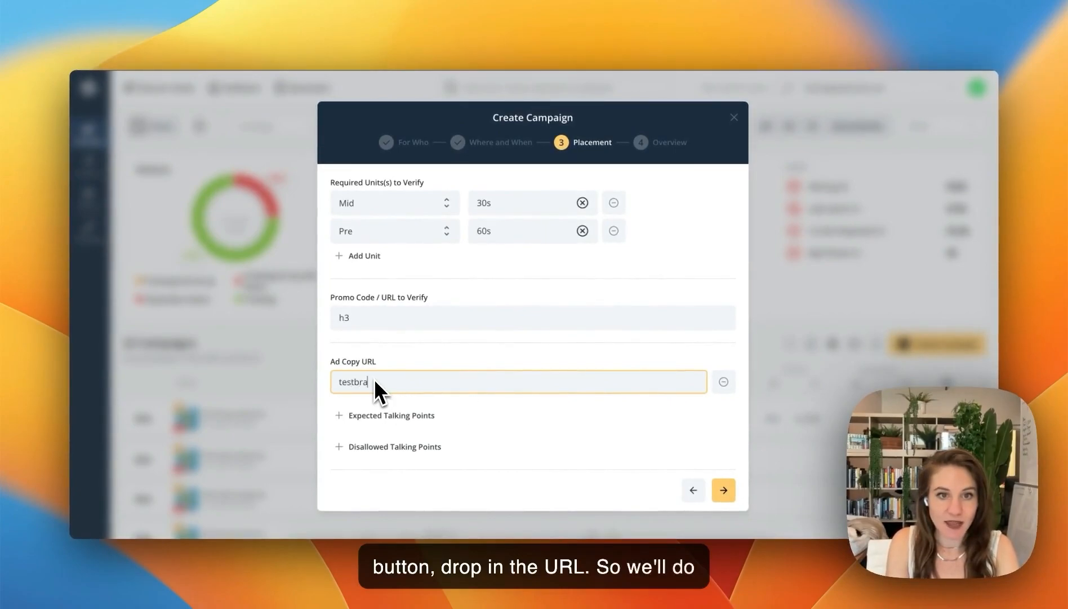
type(".com/h3")
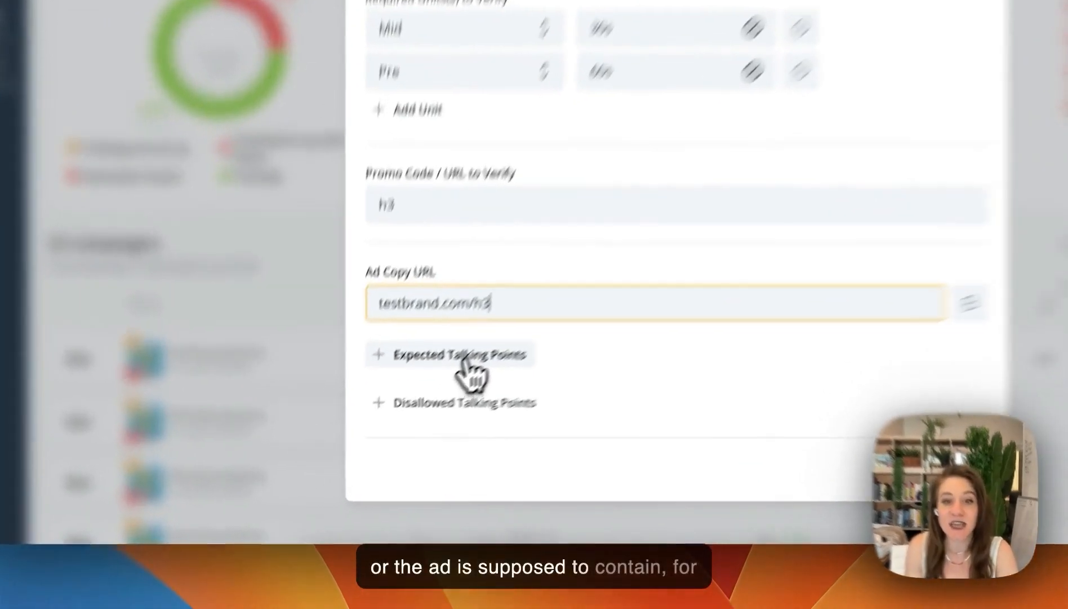
Add the expected talking points "free shipping, get 20% off" and the disallowed talking points "bank, gambling"
left_click(394, 417)
type("free shipping, get 20% off")
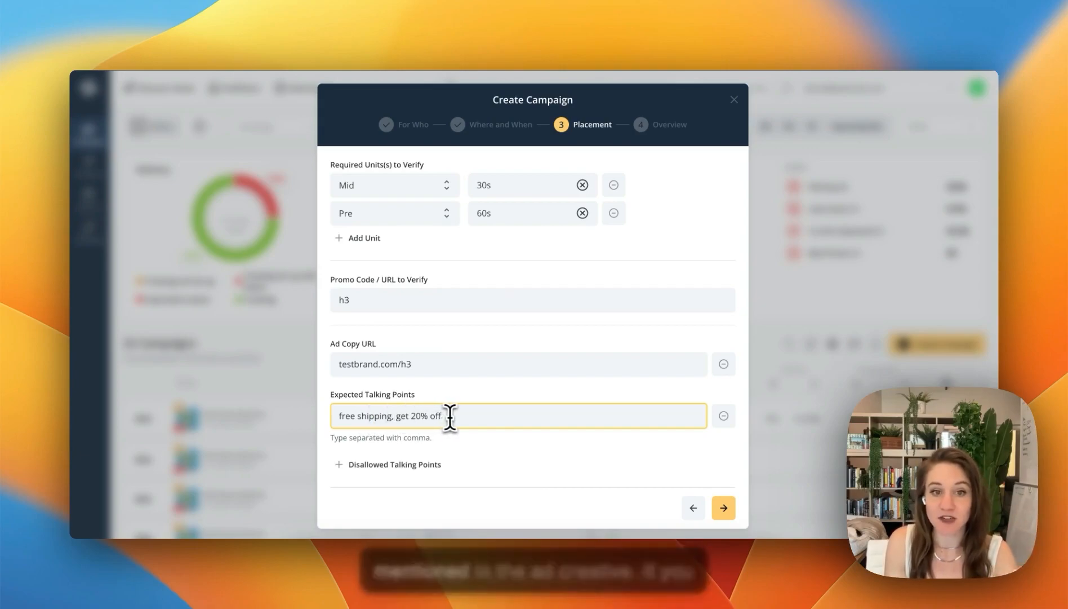
left_click(423, 470)
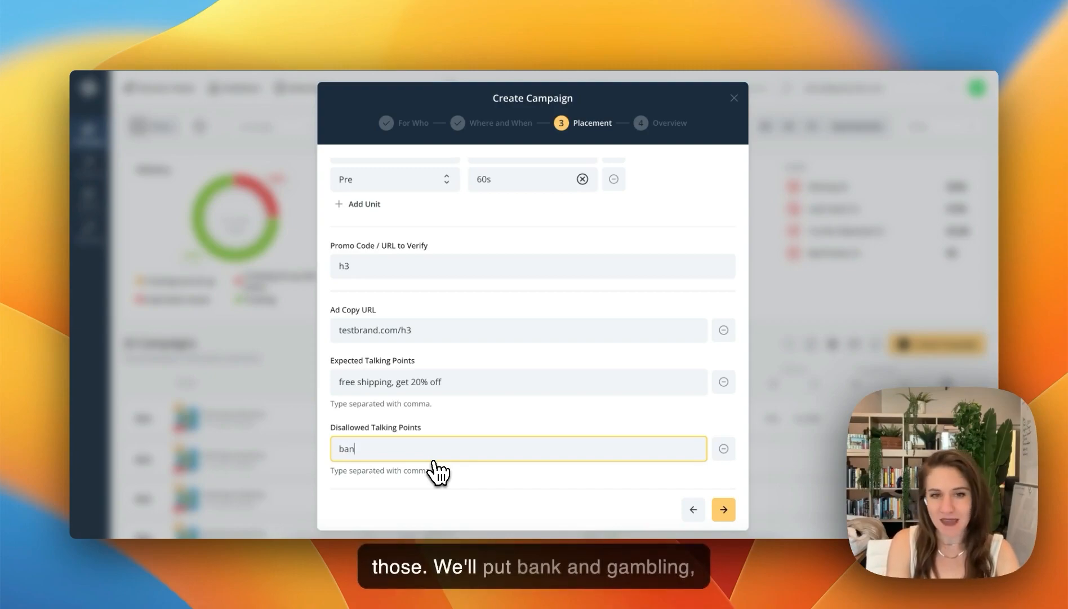
type(", gambling")
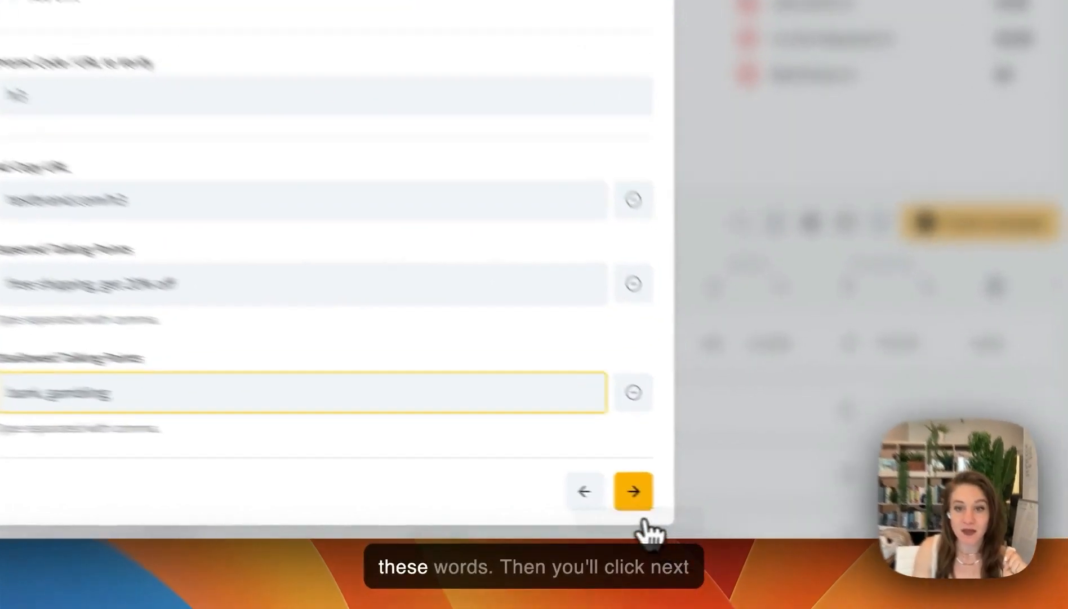
Continue to the Overview stage, review the whole campaign summary and create the campaign
left_click(724, 509)
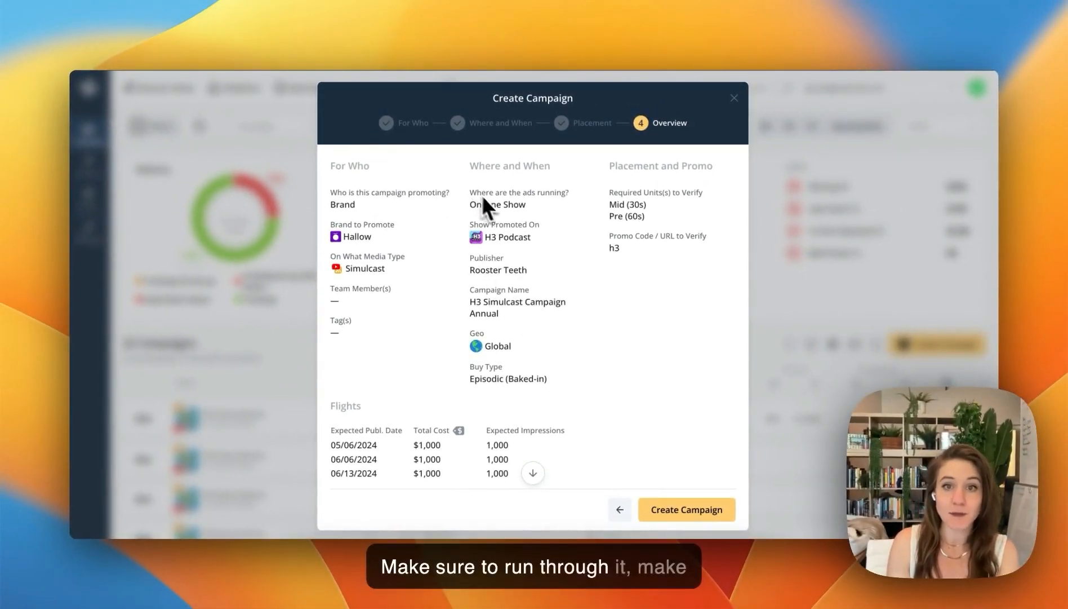
scroll(496, 299, "down", 5)
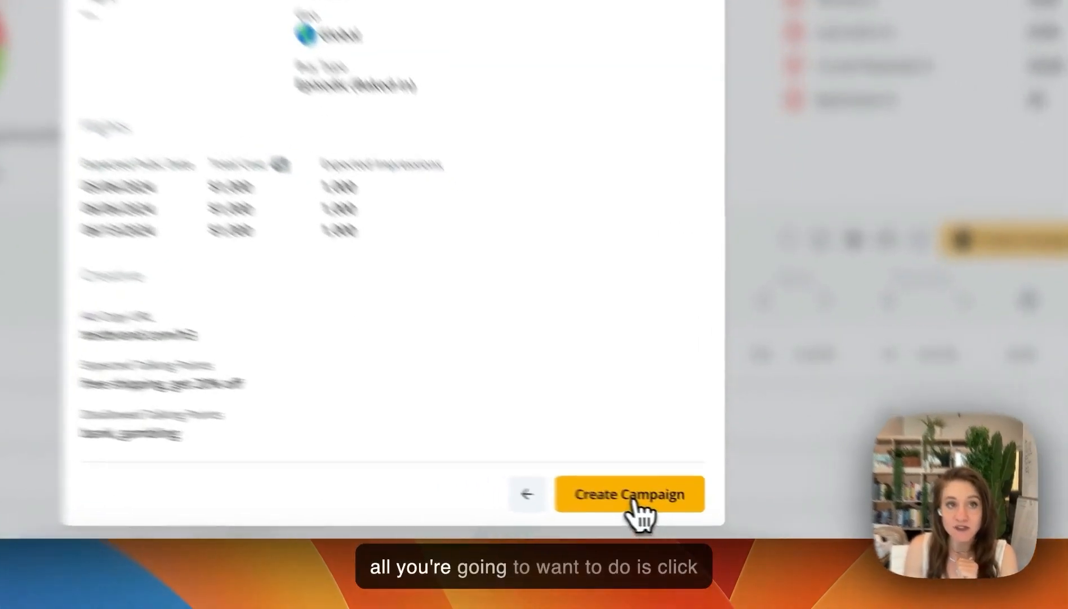
left_click(691, 516)
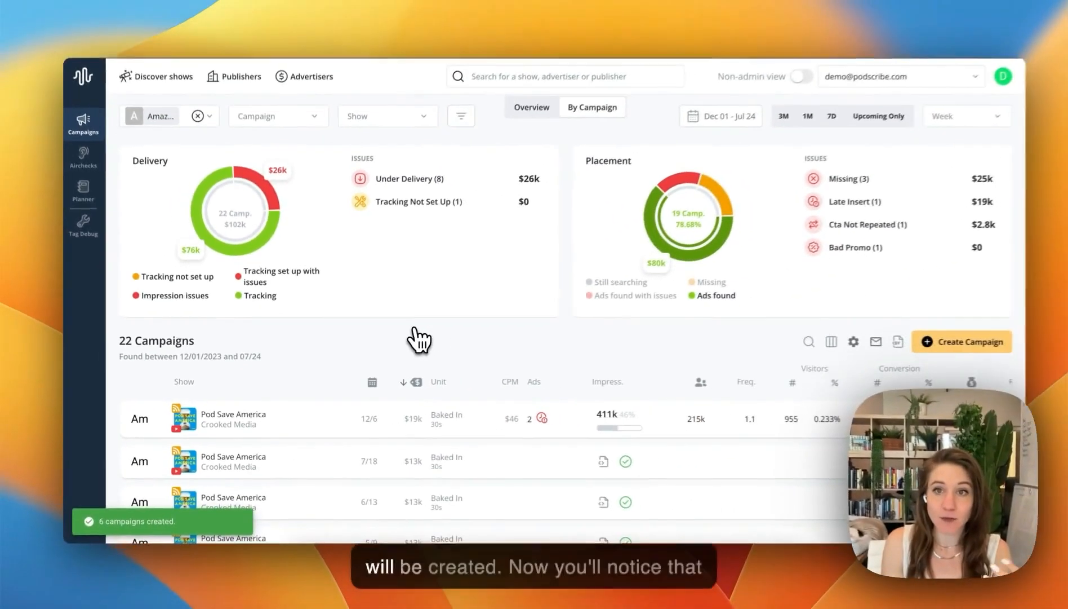
Limit the campaigns dashboard to upcoming campaigns only and look over the resulting list
scroll(414, 341, "down", 1)
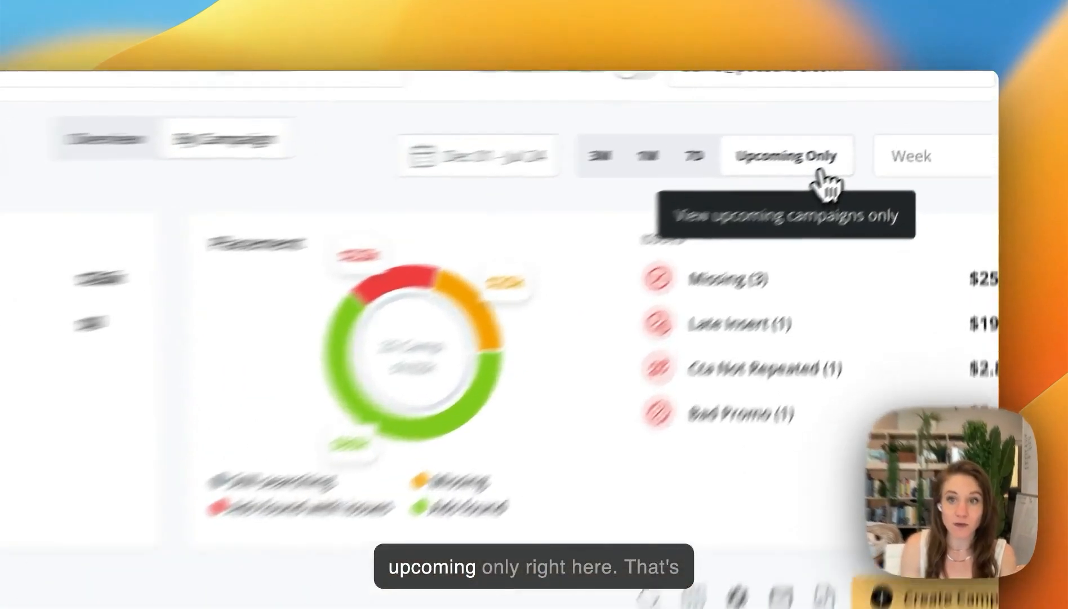
left_click(874, 140)
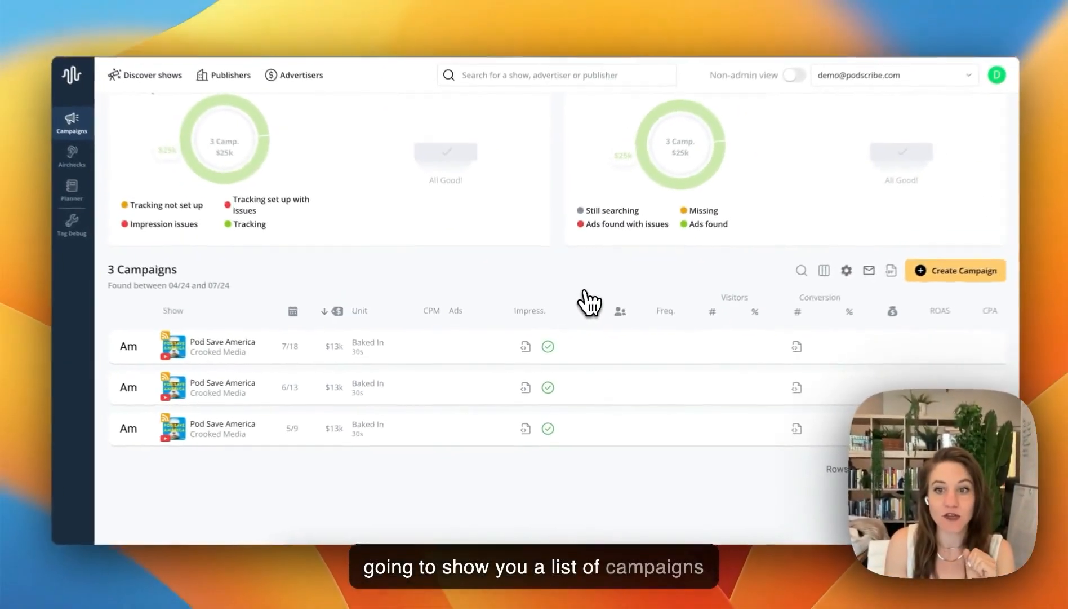
scroll(608, 280, "up", 2)
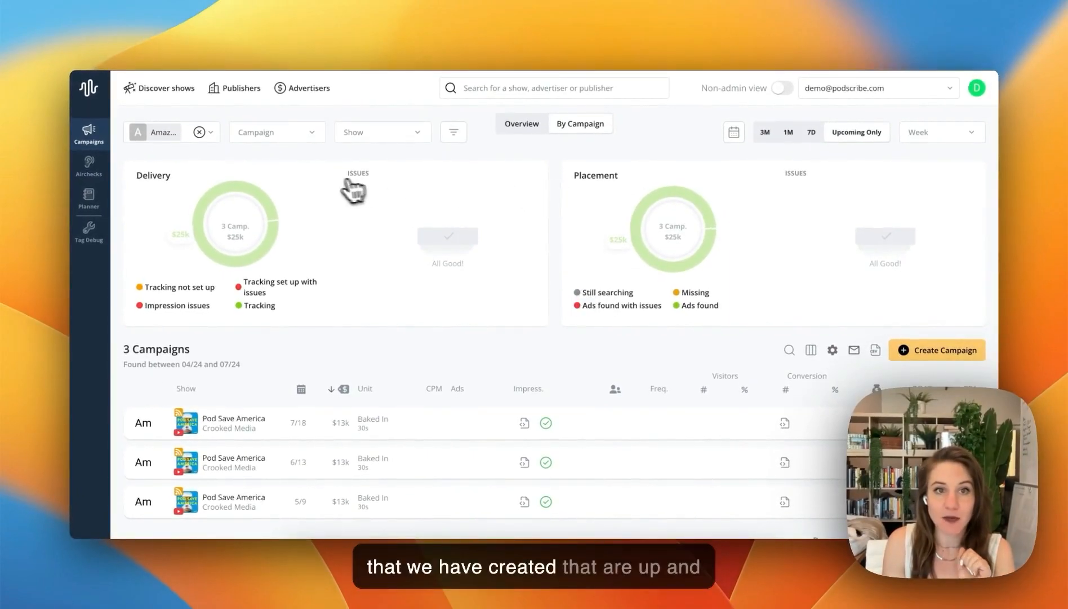